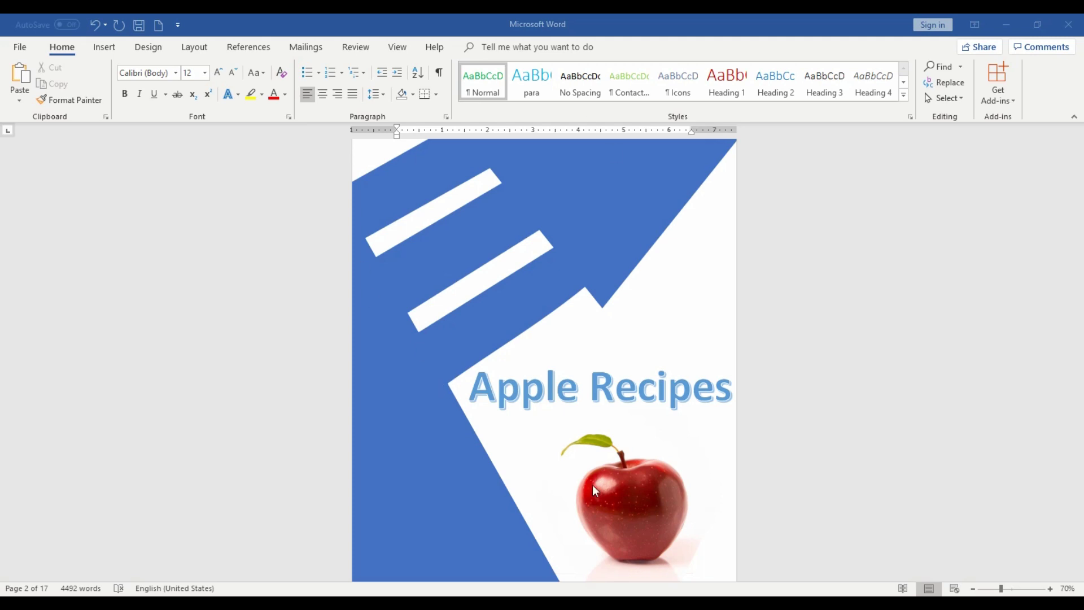
Step: Insert a blank page directly before the 'Microsoft Word 2016' heading, giving 18 pages
scroll(441, 277, "down", 1)
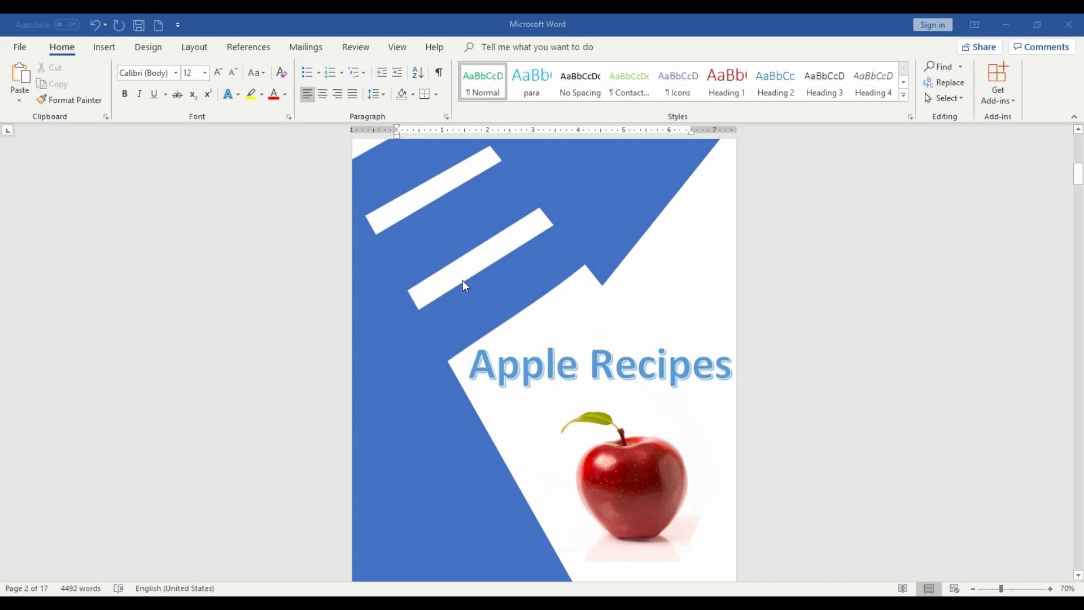
scroll(460, 282, "down", 2)
scroll(460, 282, "down", 5)
scroll(459, 283, "down", 3)
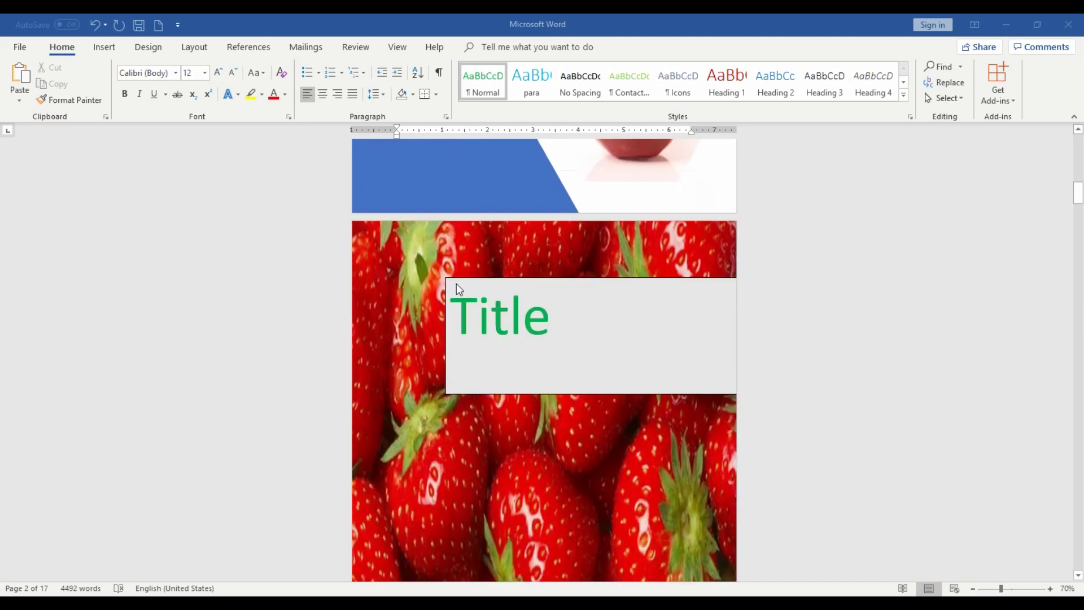
scroll(456, 283, "down", 6)
scroll(456, 286, "down", 7)
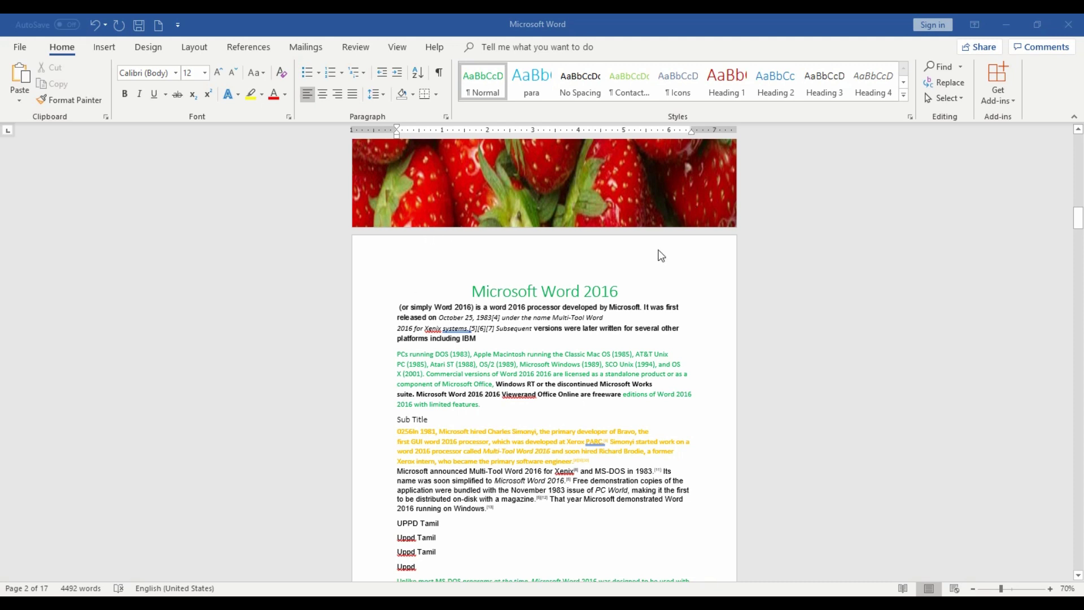
left_click(409, 260)
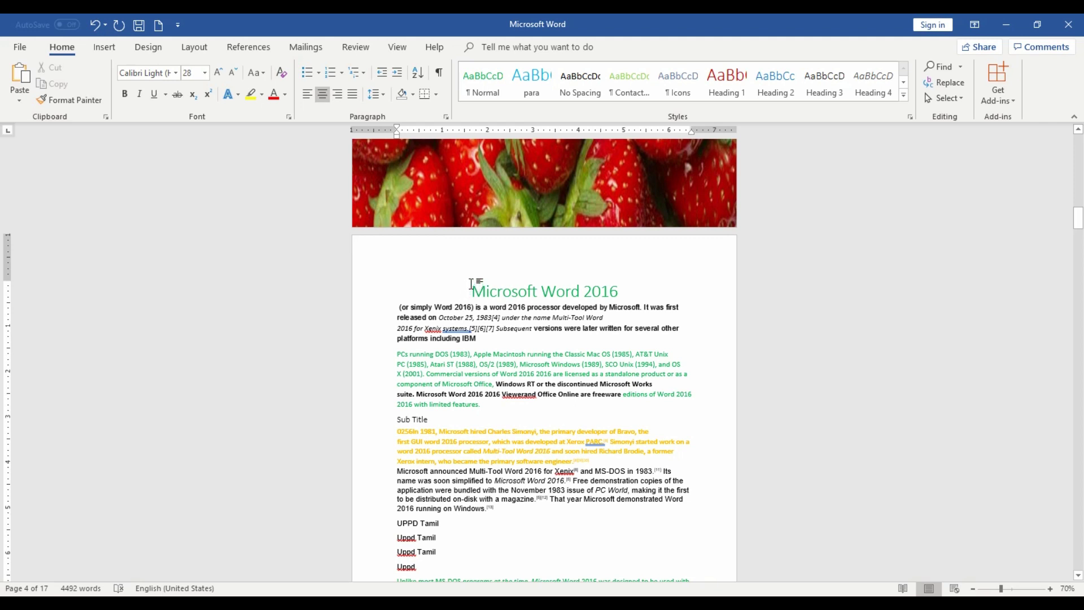
left_click(469, 286)
left_click(104, 51)
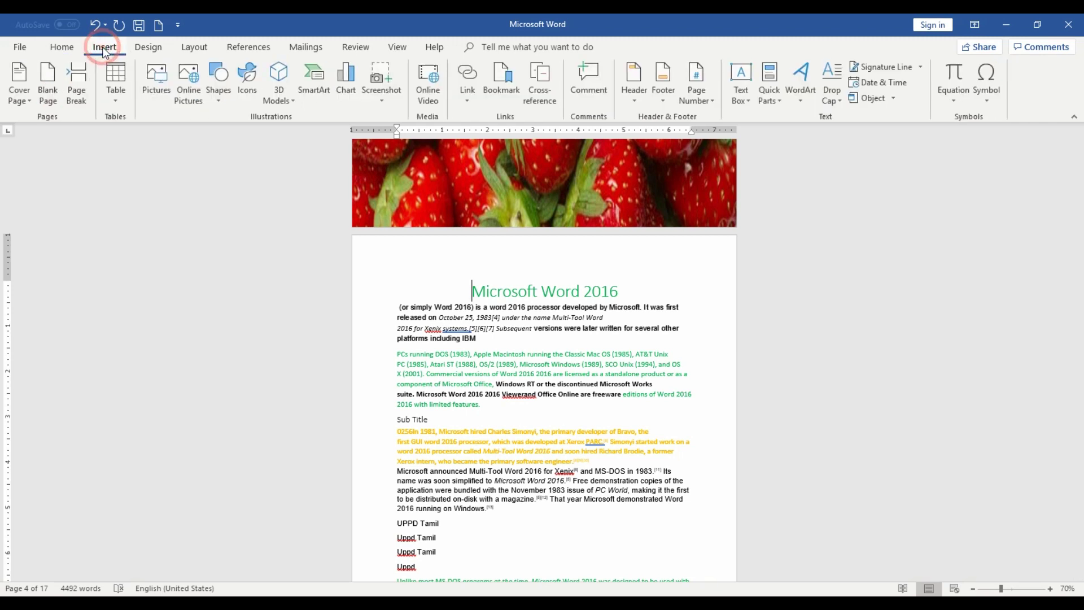
left_click(49, 96)
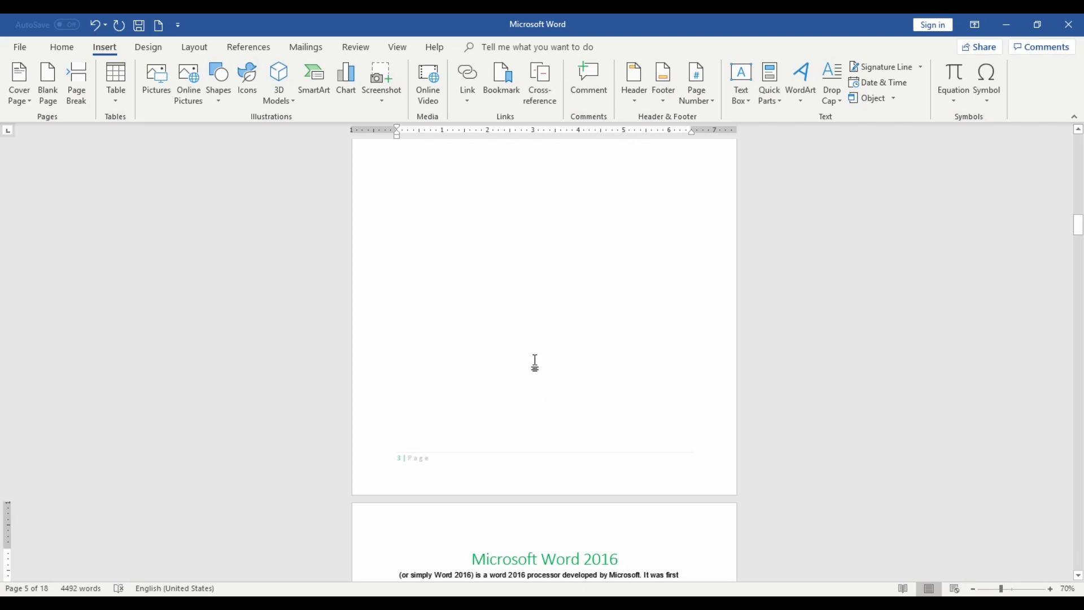
scroll(535, 363, "up", 3)
scroll(539, 359, "up", 3)
scroll(537, 361, "down", 5)
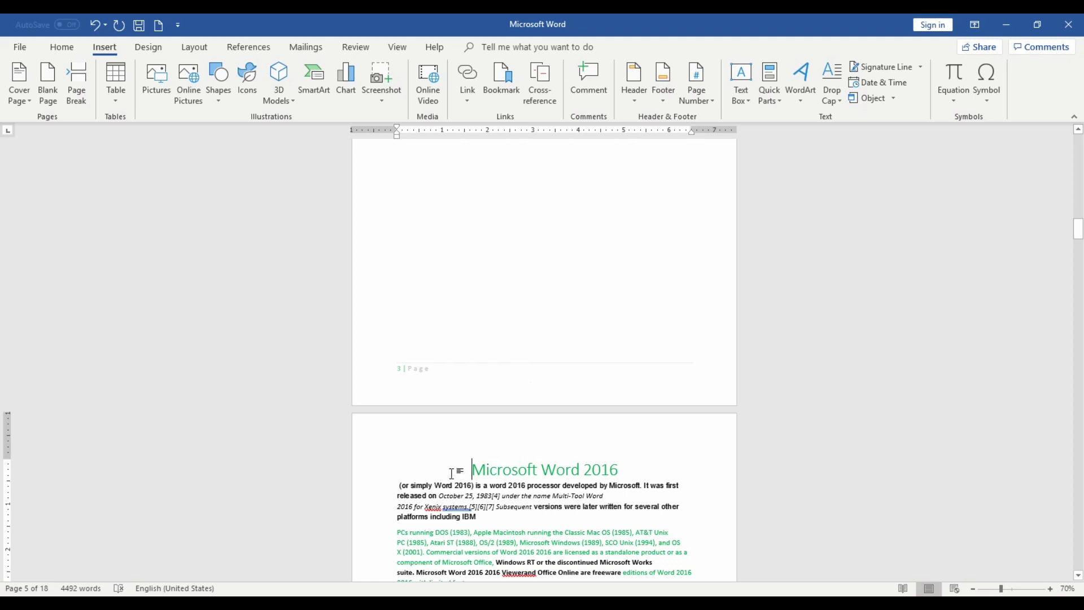
Step: Scroll to page 4 and position the insertion point near its closing text
scroll(479, 508, "down", 2)
scroll(508, 469, "down", 2)
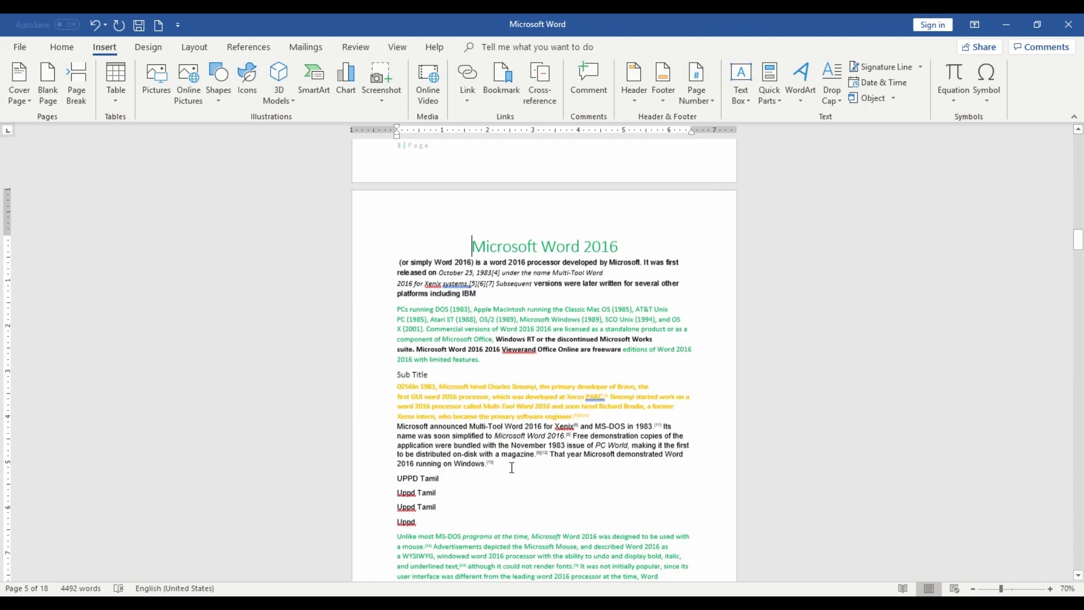
scroll(513, 466, "down", 2)
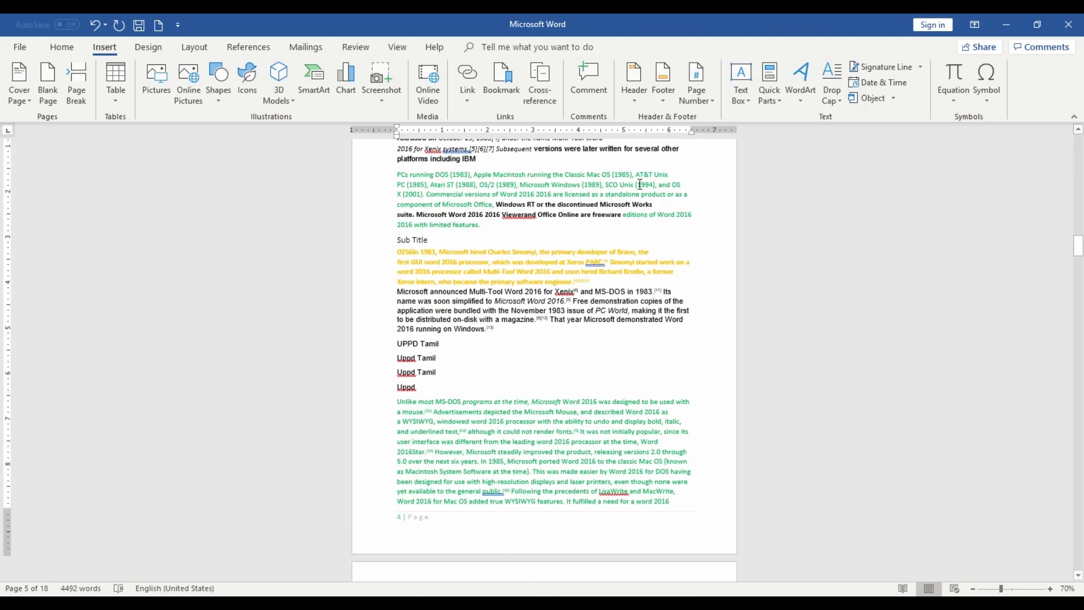
scroll(500, 414, "down", 2)
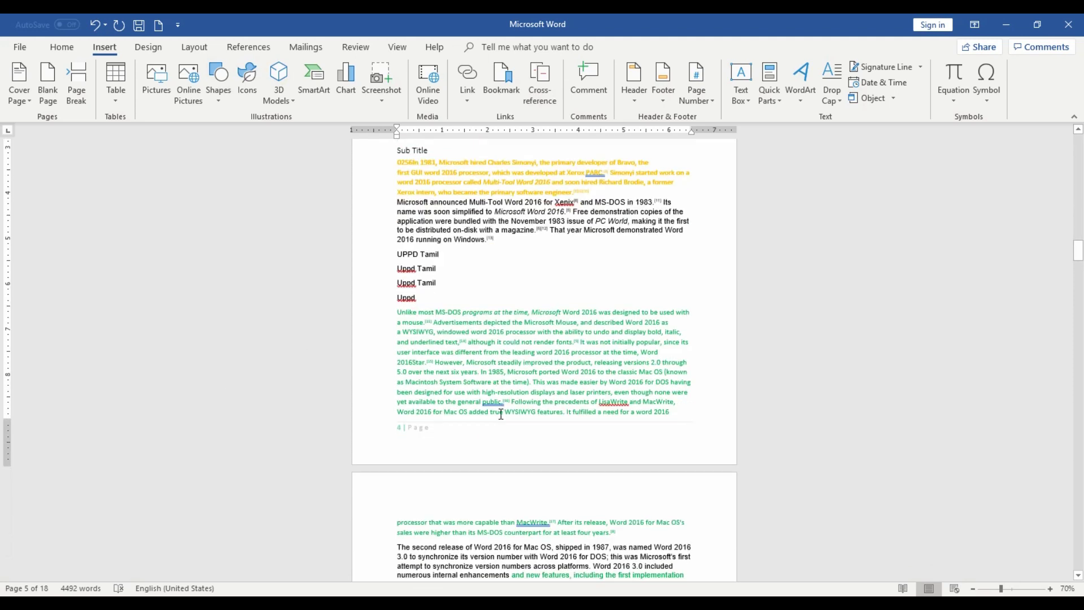
left_click(674, 411)
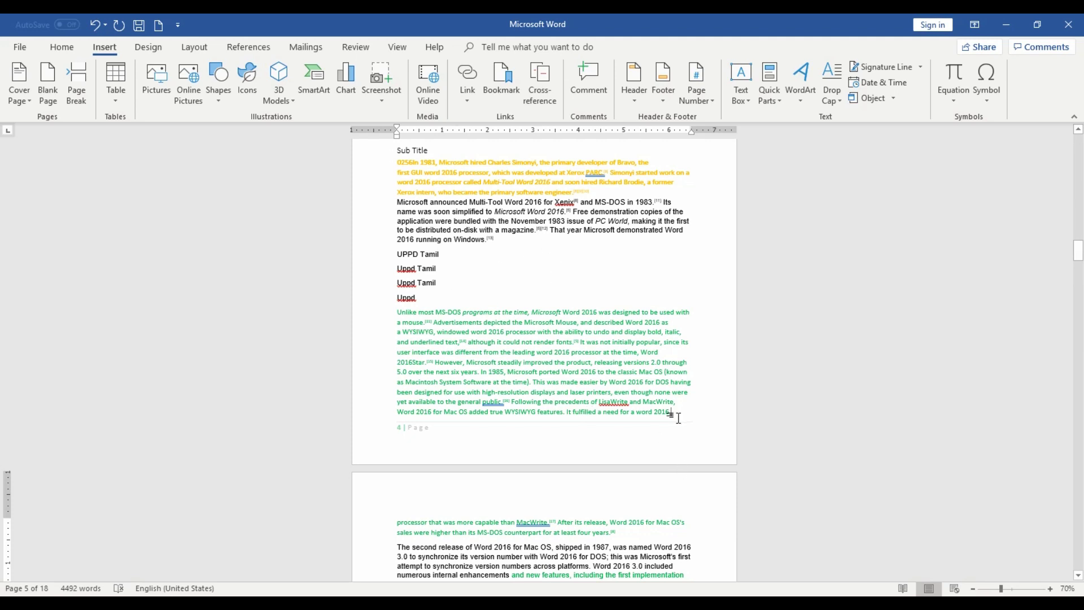
scroll(399, 422, "up", 5)
scroll(398, 422, "up", 1)
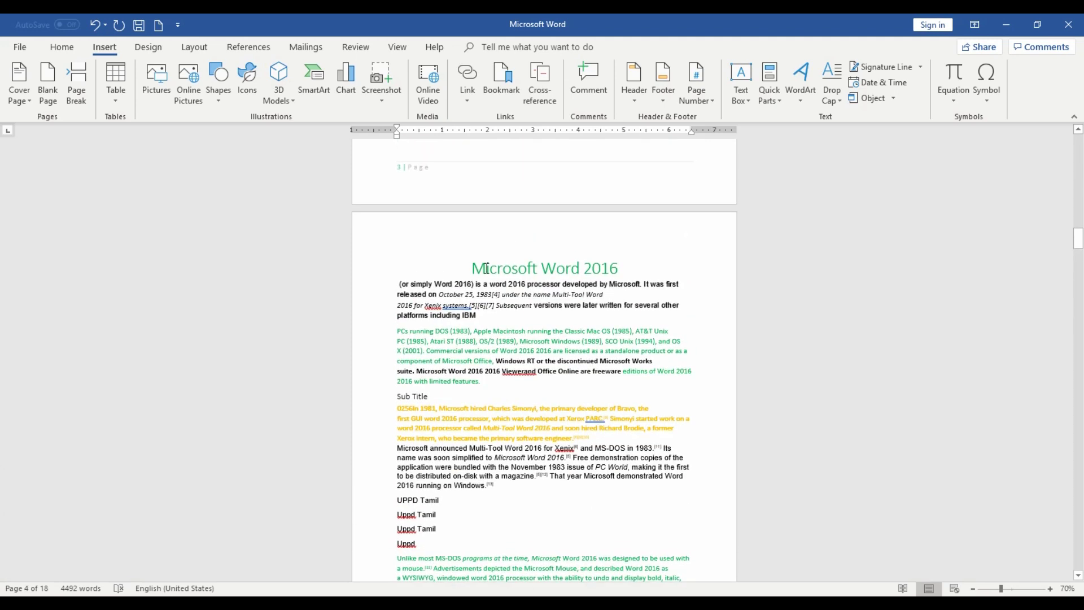
left_click_drag(467, 269, 618, 266)
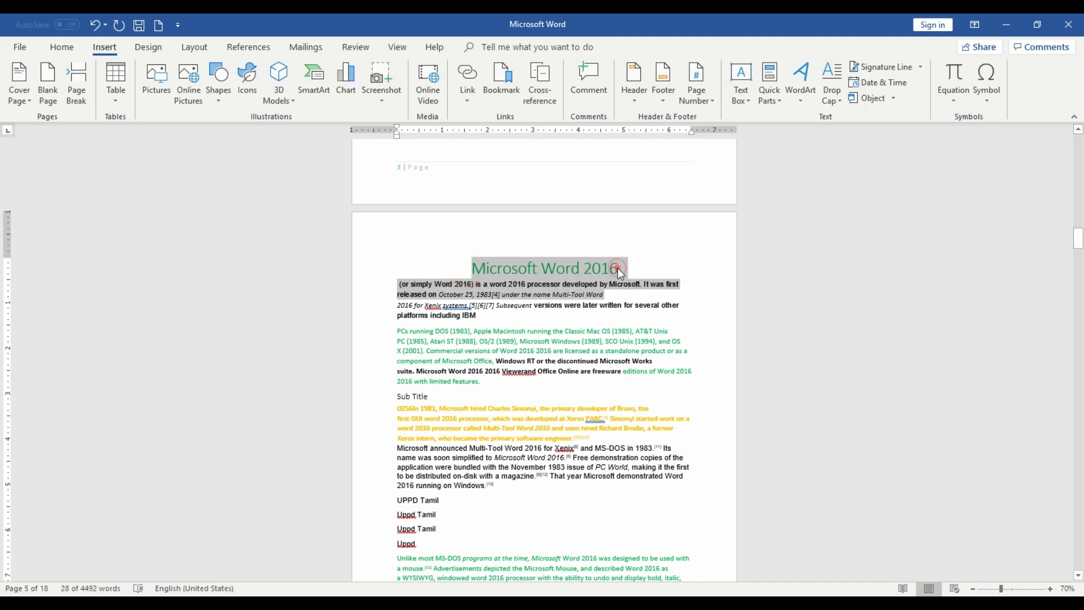
left_click(618, 269)
scroll(487, 349, "down", 2)
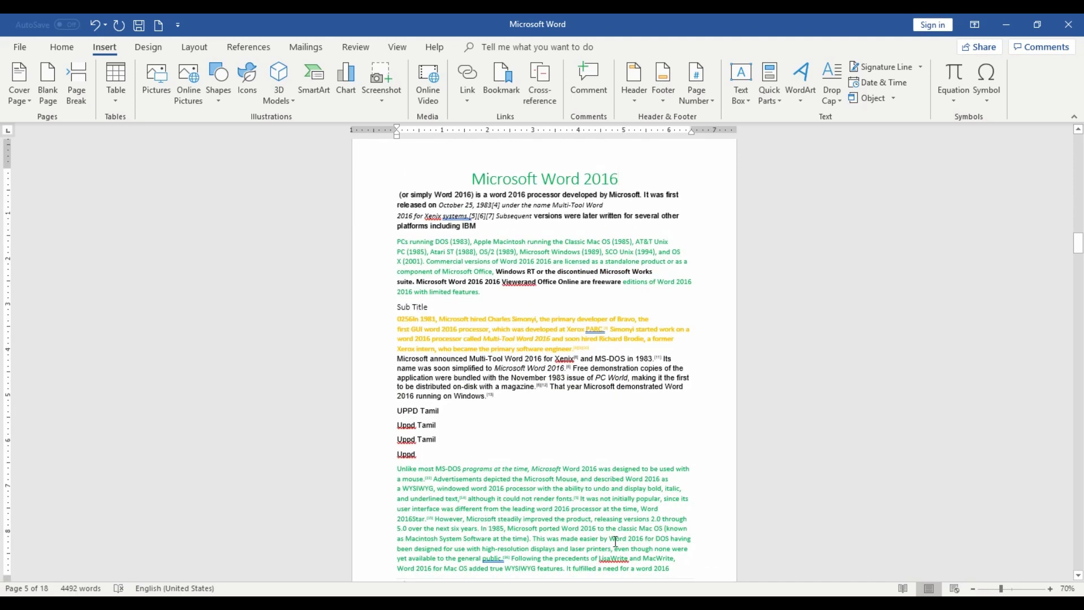
scroll(650, 518, "down", 2)
Step: Insert a blank page after the final 'word 2016' on page 4, making 19 pages
left_click(674, 501)
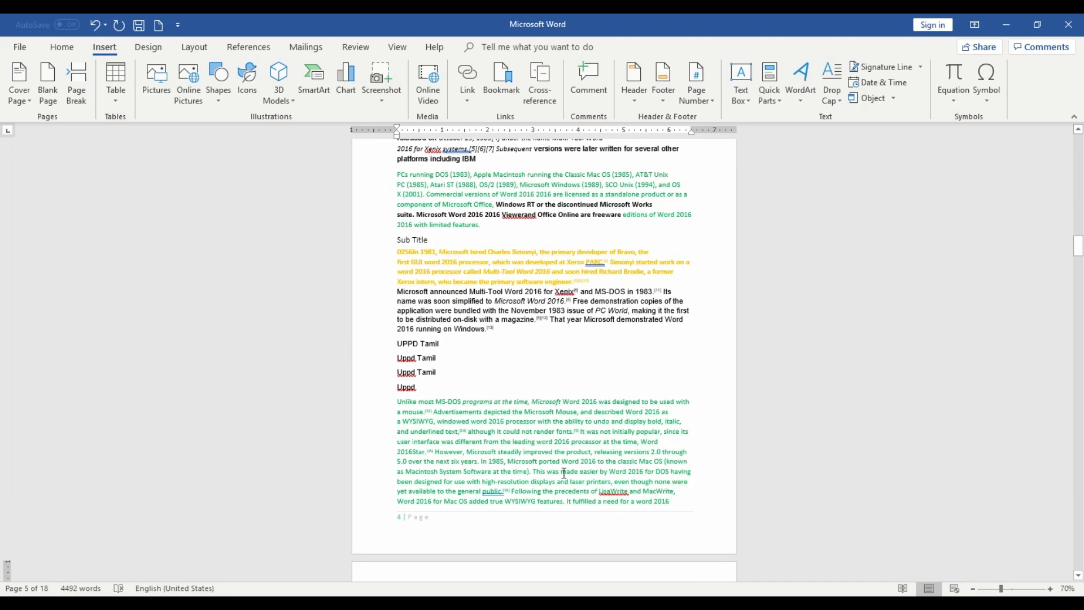
left_click(51, 97)
scroll(474, 461, "up", 3)
scroll(583, 401, "up", 2)
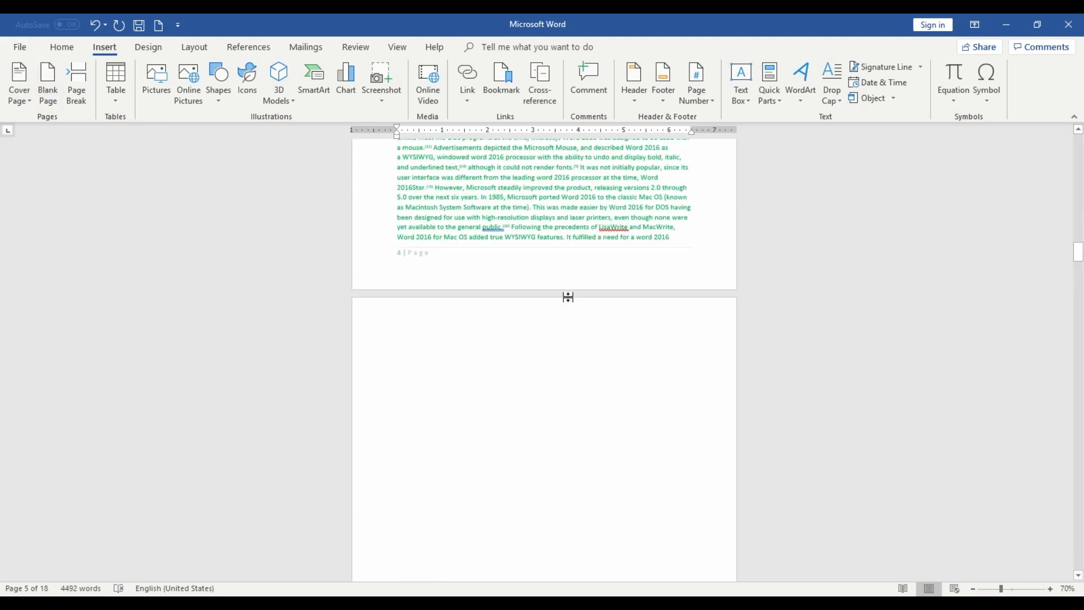
scroll(479, 382, "down", 5)
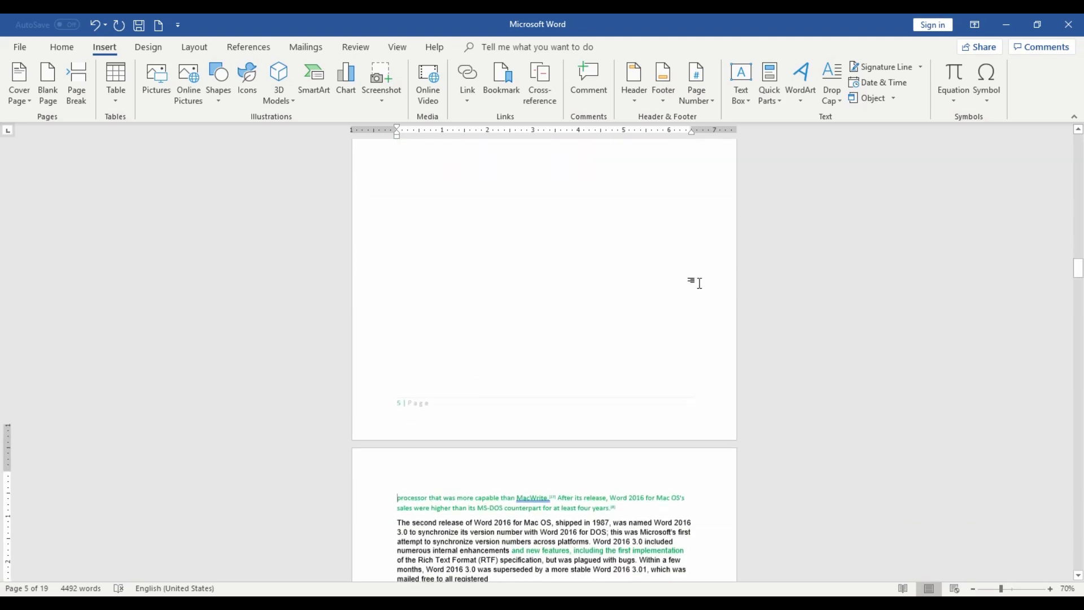
scroll(648, 285, "down", 3)
scroll(555, 298, "down", 3)
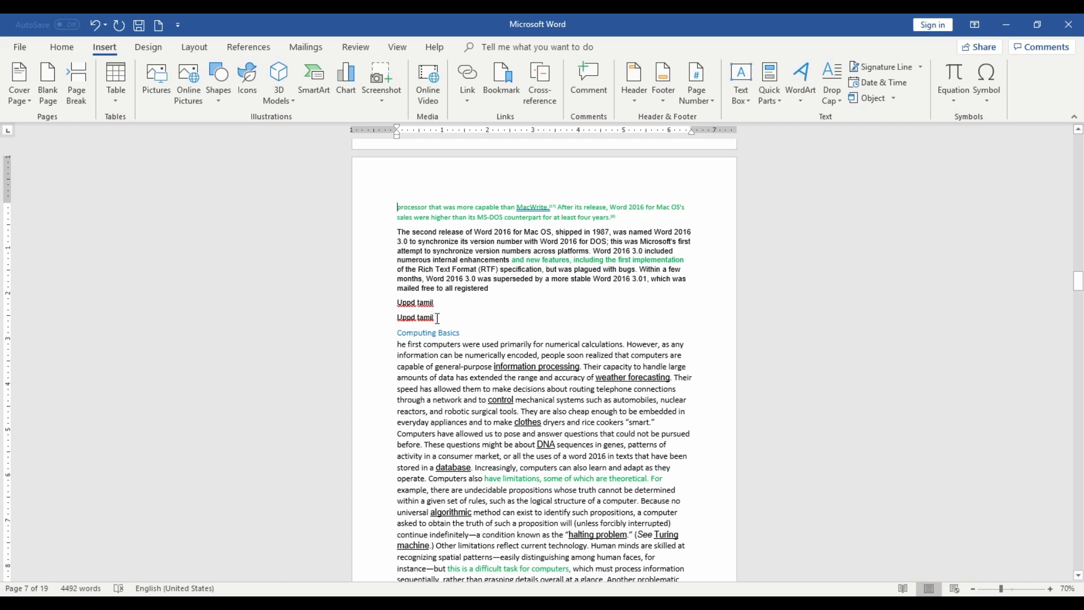
Step: Add a blank page after the second 'Uppd tamil' line, moving Computing Basics to page 8
left_click(436, 317)
scroll(480, 446, "down", 1)
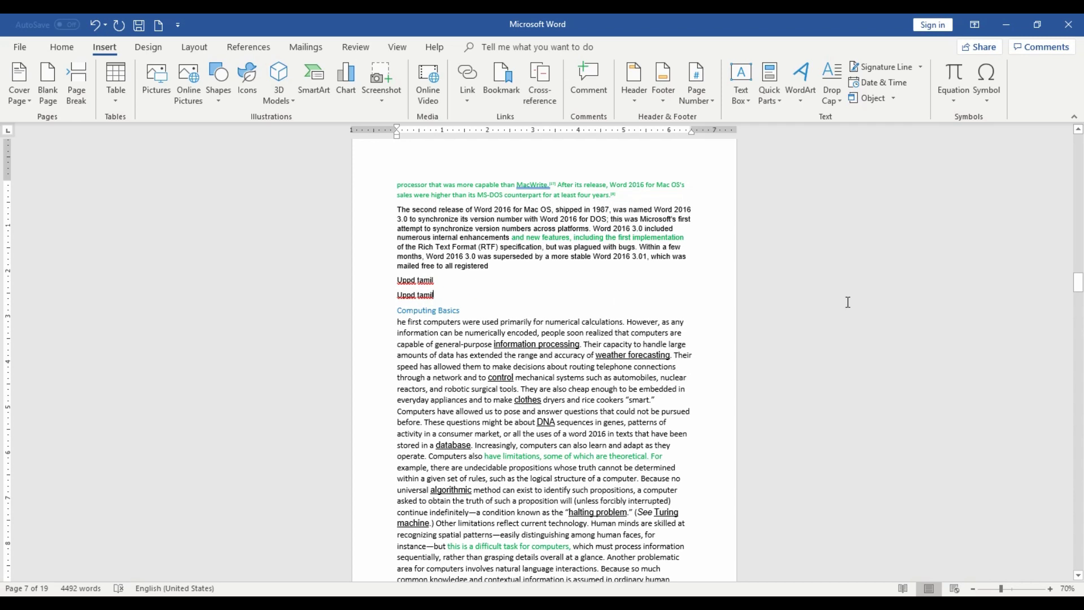
left_click(47, 93)
left_click(437, 168)
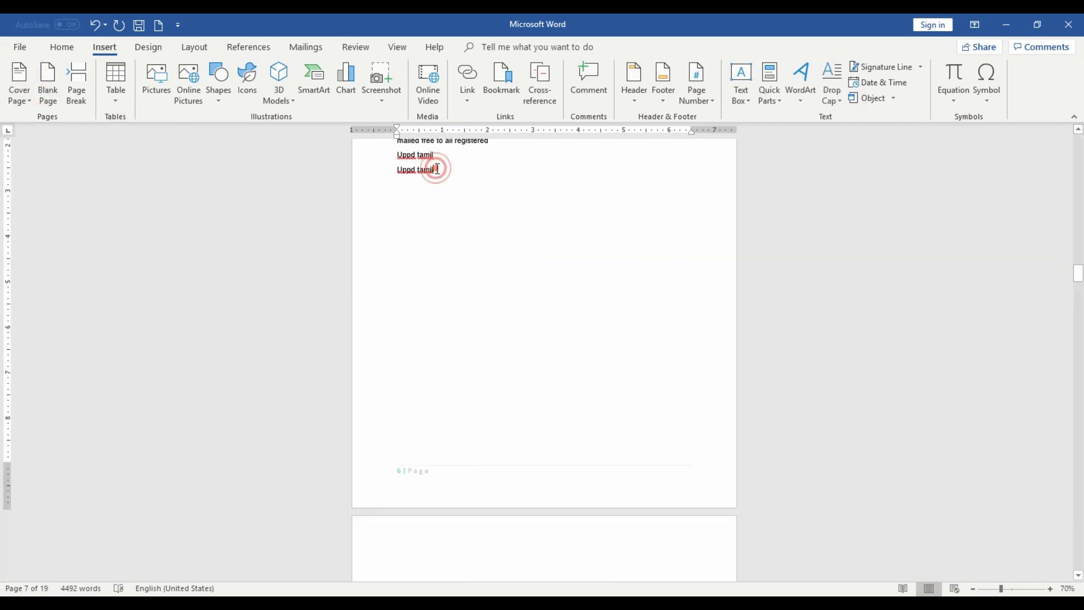
scroll(556, 432, "down", 2)
scroll(559, 433, "down", 3)
scroll(558, 428, "down", 2)
scroll(568, 428, "down", 3)
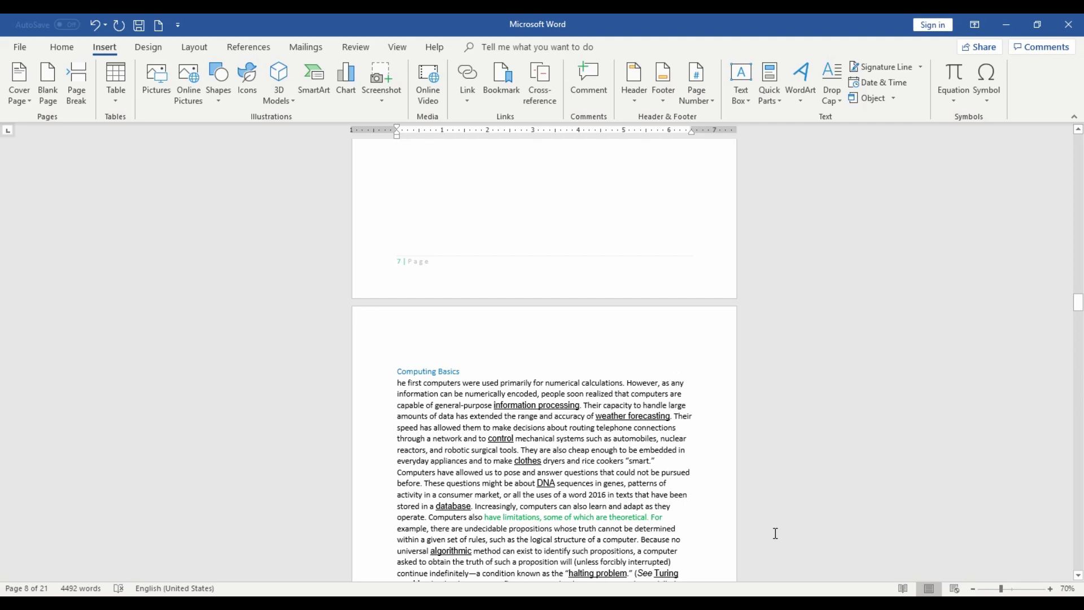
scroll(490, 244, "down", 2)
scroll(536, 288, "down", 3)
scroll(587, 333, "down", 2)
scroll(483, 442, "down", 1)
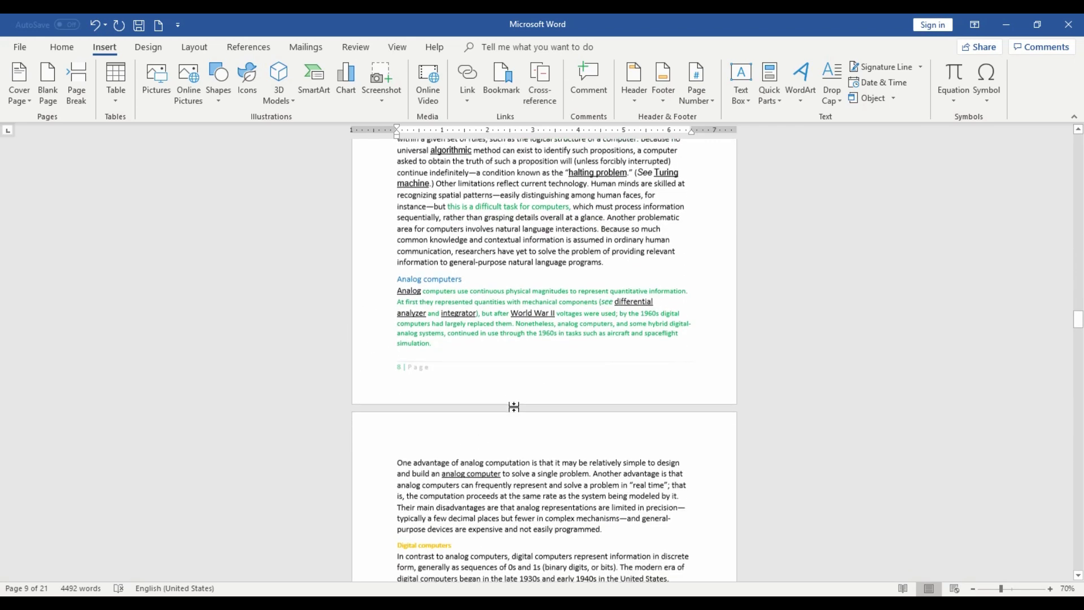
left_click(610, 263)
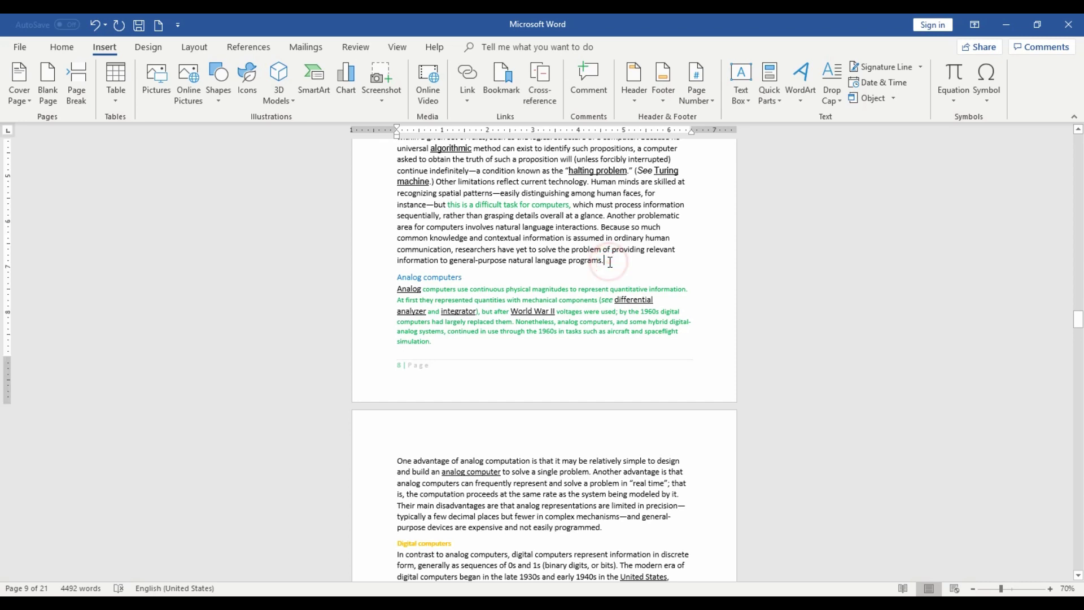
left_click(52, 97)
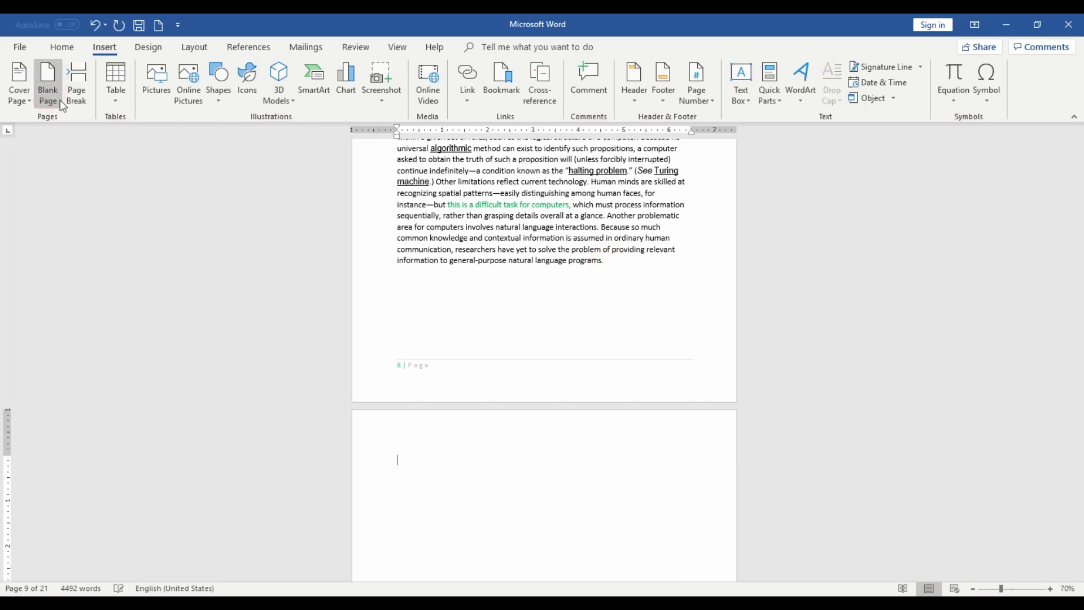
scroll(443, 406, "down", 1)
scroll(619, 419, "down", 2)
scroll(606, 405, "down", 4)
scroll(587, 395, "down", 2)
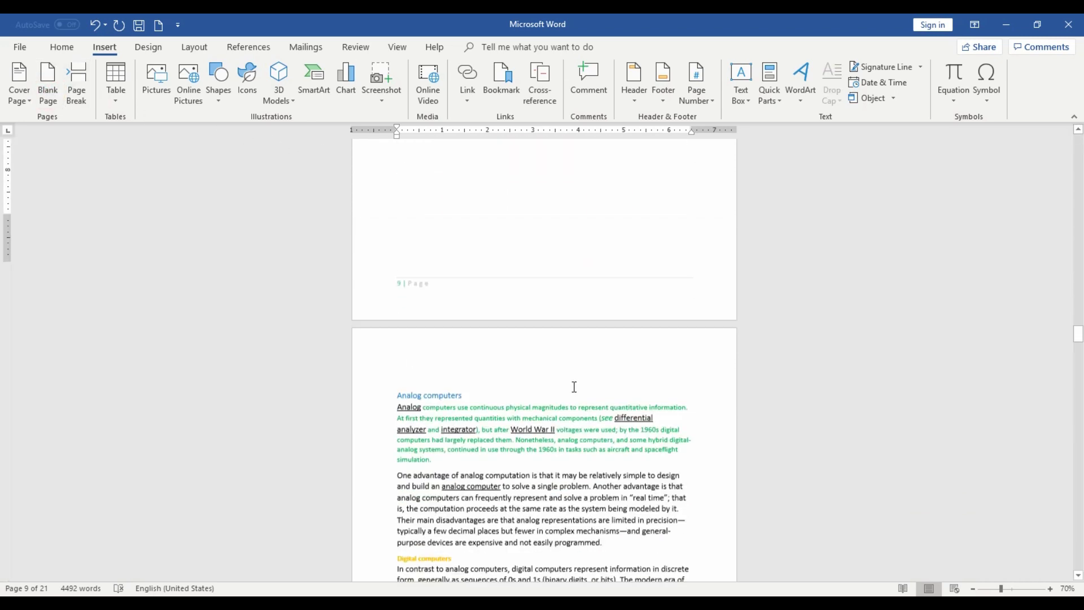
scroll(574, 382, "down", 1)
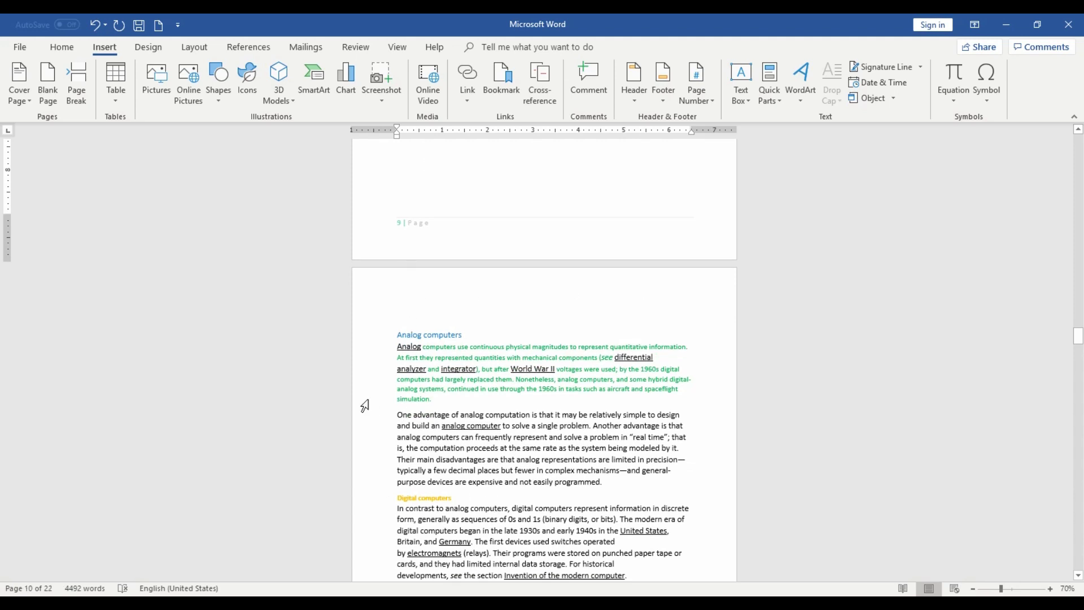
scroll(587, 428, "down", 2)
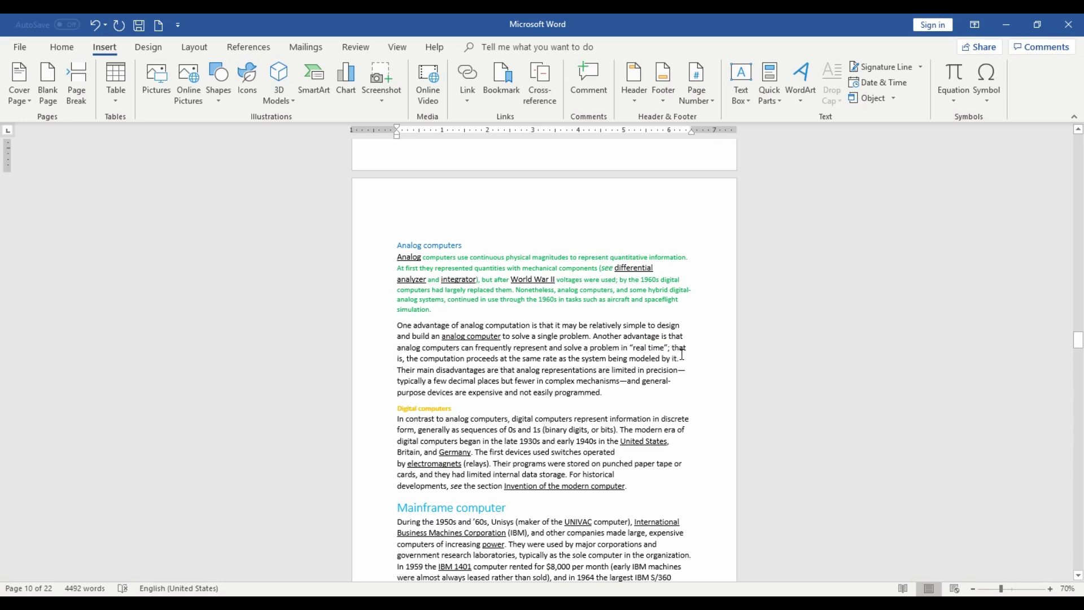
Step: On the last page, start a new empty page just below the blue cloud shape
scroll(596, 329, "down", 2)
scroll(596, 329, "down", 3)
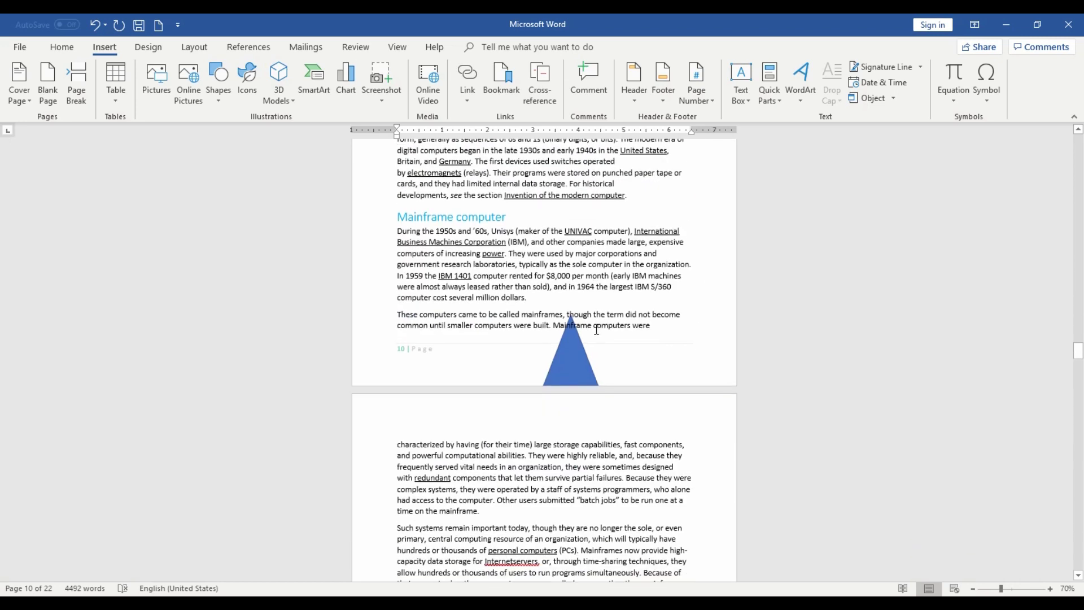
scroll(625, 328, "down", 4)
scroll(719, 331, "down", 5)
scroll(685, 354, "down", 5)
scroll(603, 323, "up", 3)
scroll(592, 508, "down", 5)
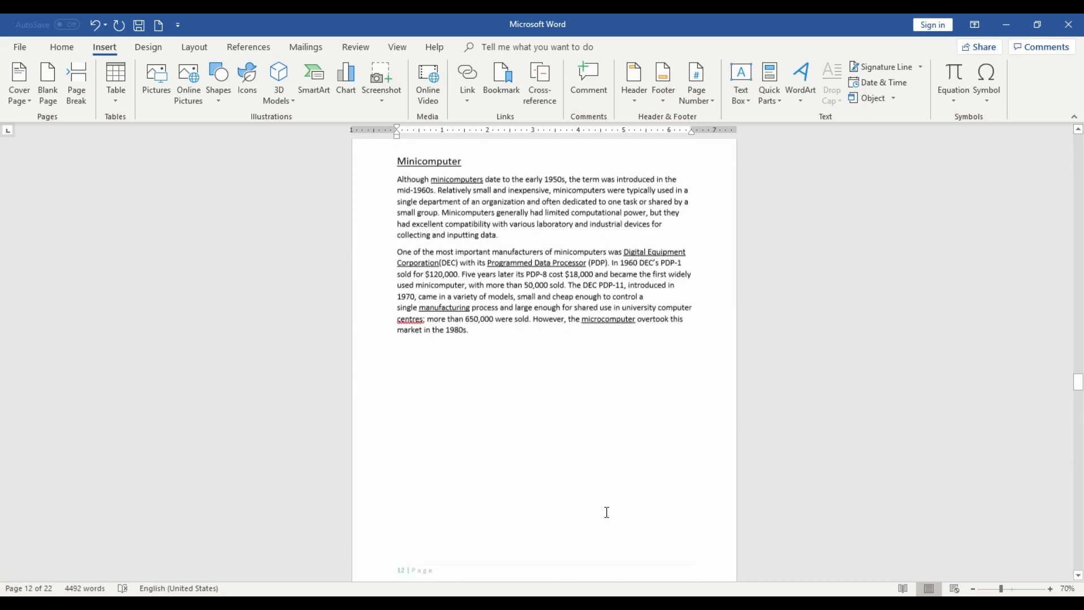
scroll(607, 511, "down", 6)
scroll(605, 509, "down", 5)
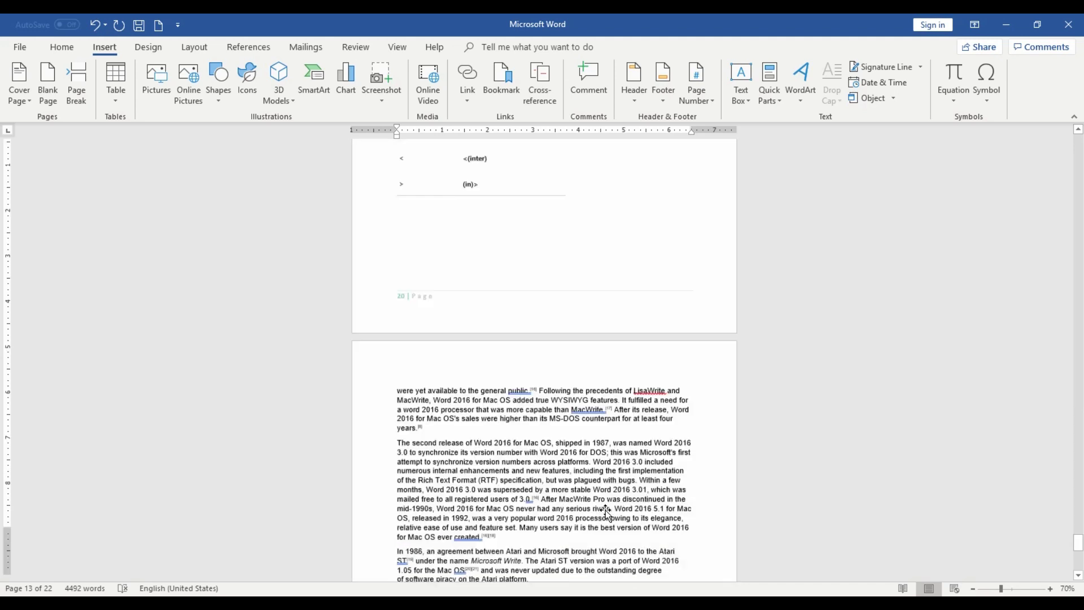
scroll(605, 510, "down", 3)
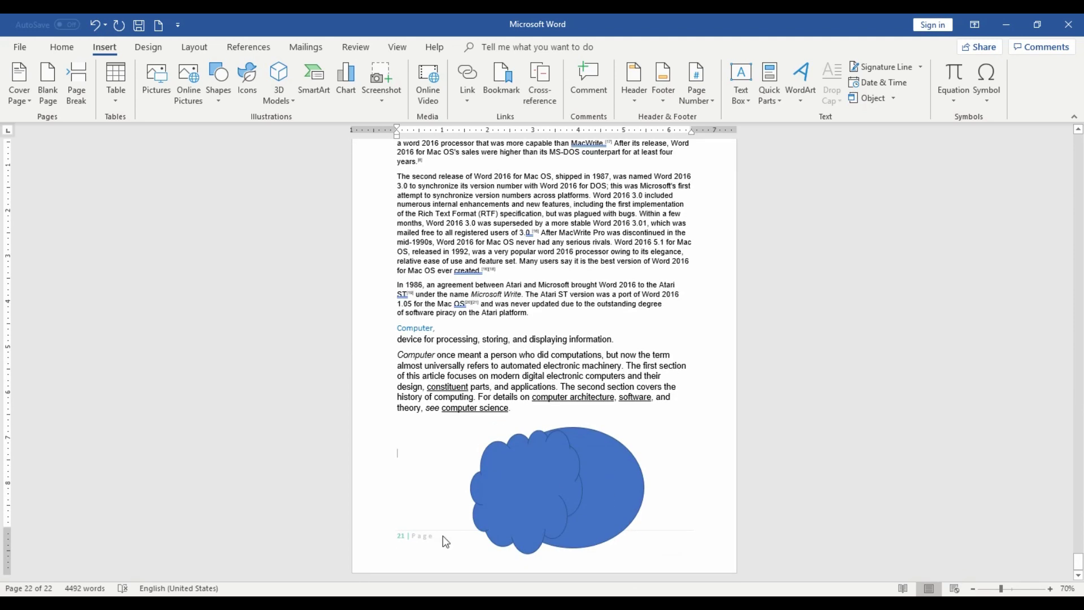
left_click(397, 482)
key("Return")
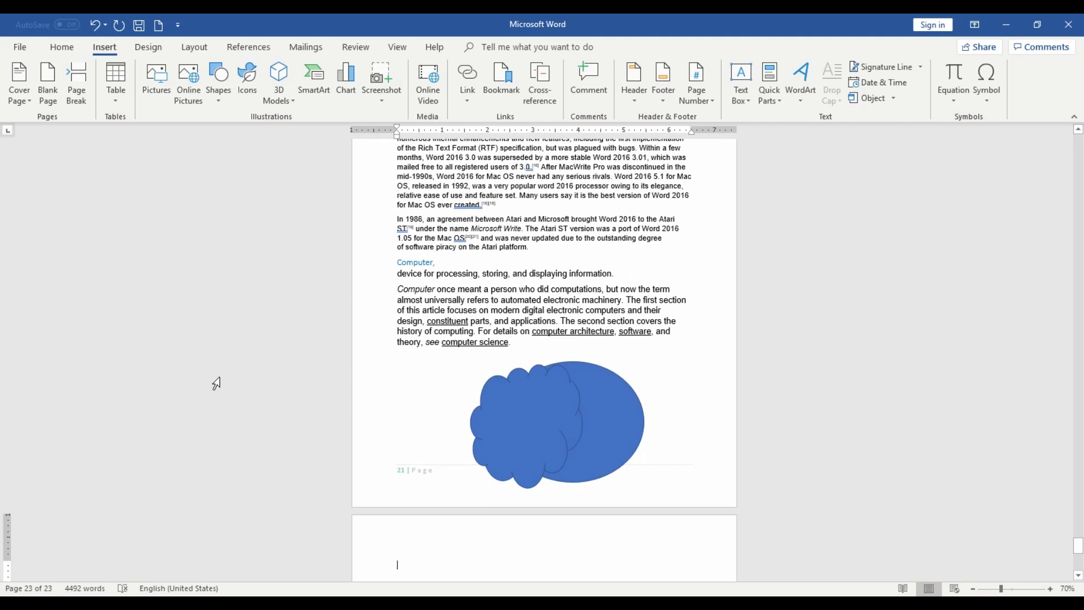
Step: Scroll the document's end to confirm the new blank final page, 23 pages total
scroll(585, 501, "down", 1)
scroll(484, 488, "down", 2)
scroll(483, 488, "down", 4)
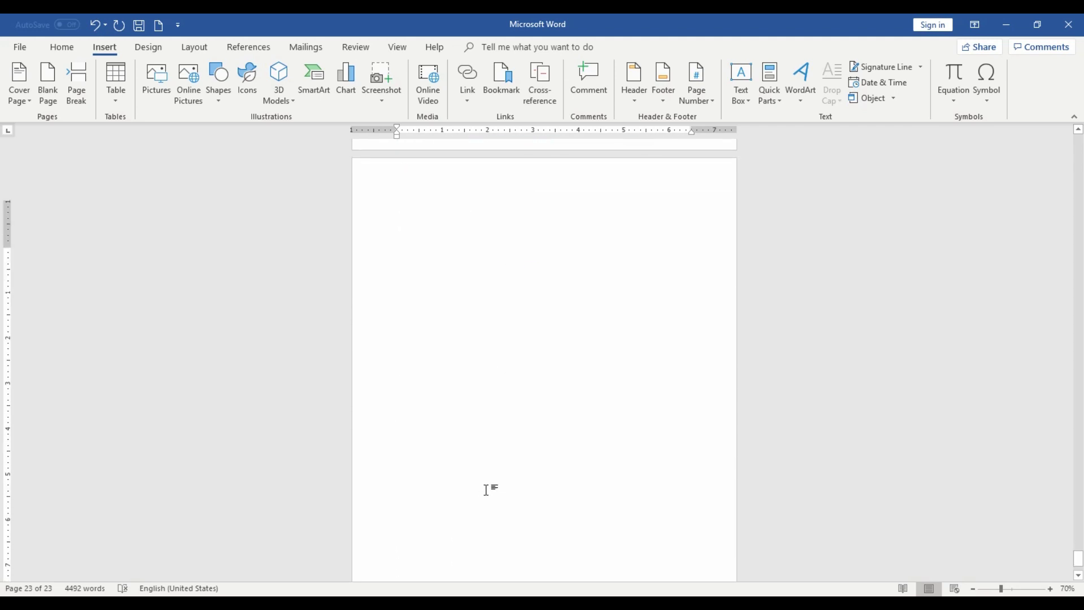
scroll(486, 489, "up", 3)
scroll(423, 525, "up", 3)
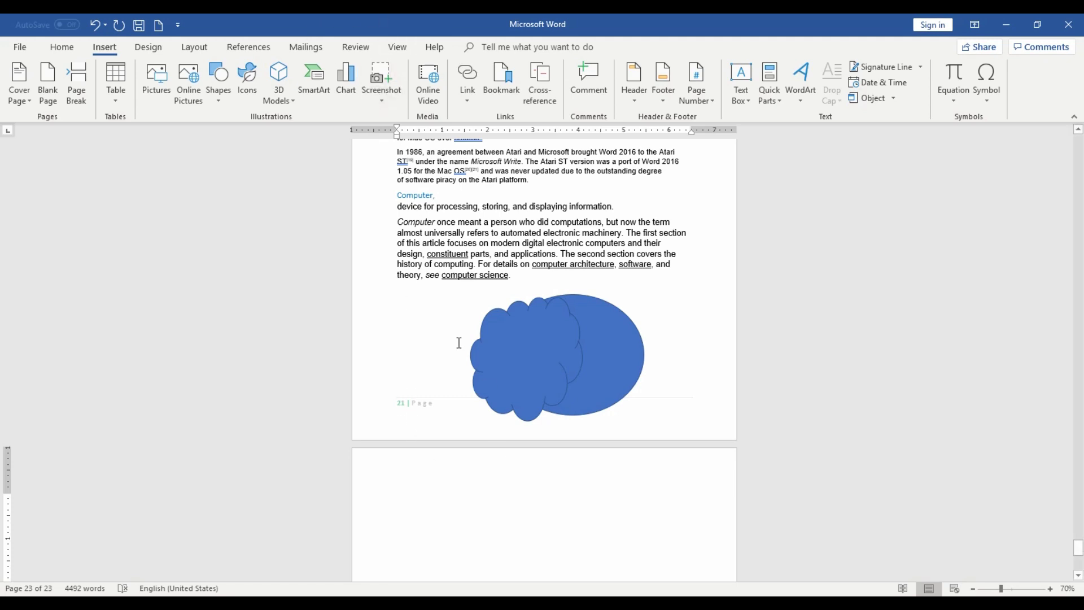
Step: Insert a page break after 'Atari platform.' to push the Computer section onto a new page
left_click(539, 274)
scroll(461, 288, "up", 1)
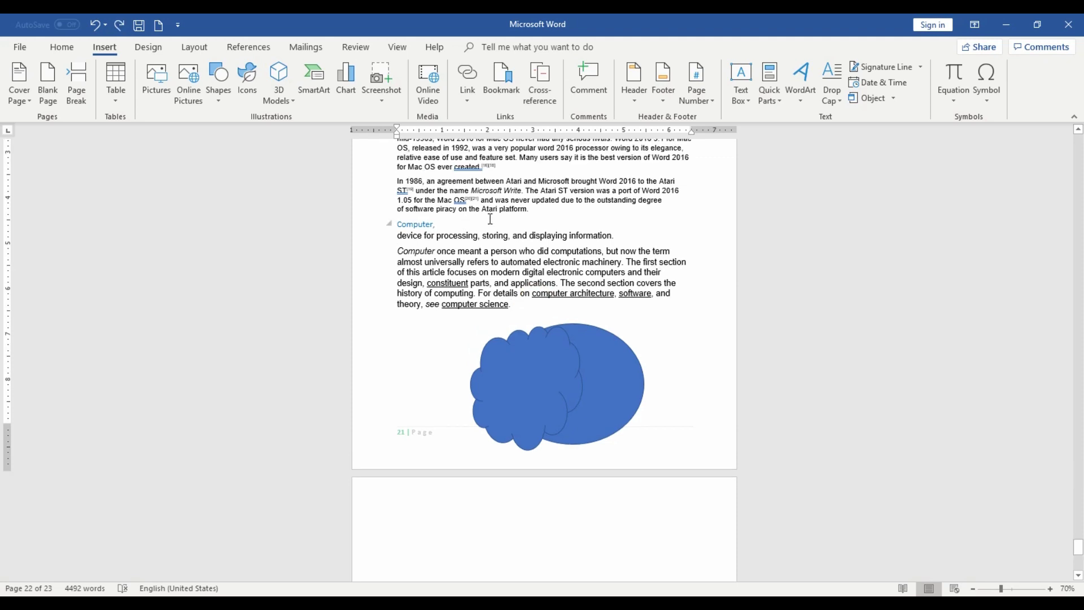
left_click(550, 211)
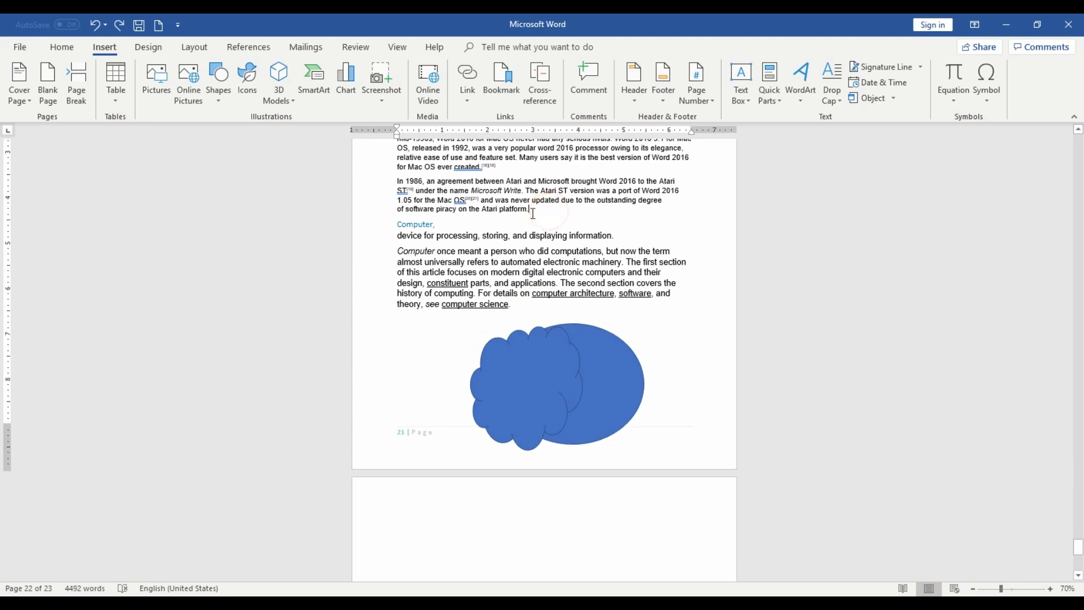
left_click(41, 96)
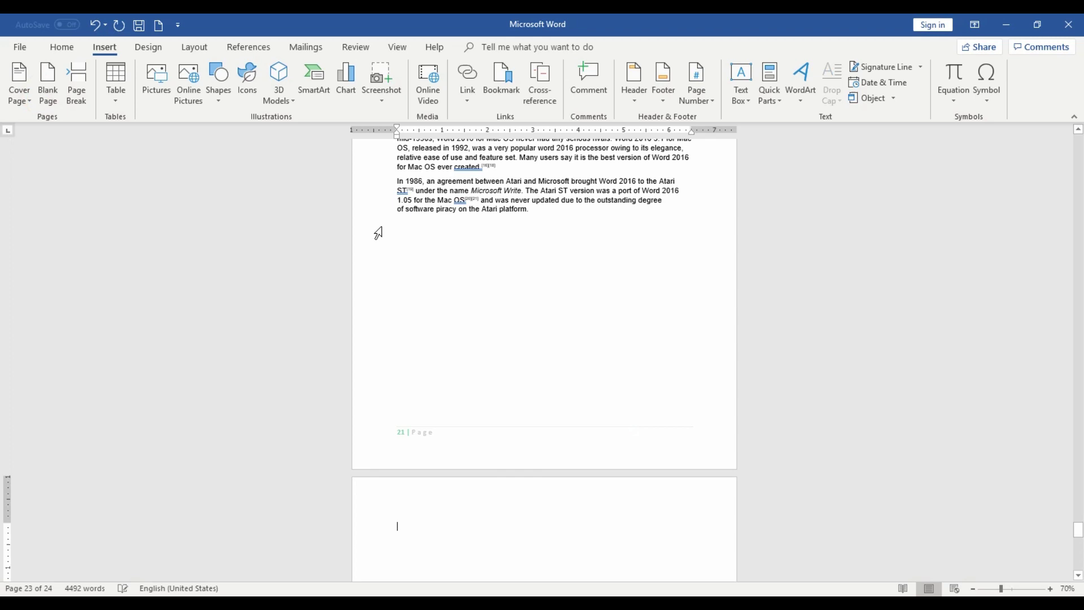
Step: Scroll through the pages to check the resulting 24-page layout
scroll(435, 430, "down", 4)
scroll(442, 430, "down", 3)
scroll(443, 426, "down", 3)
scroll(446, 425, "down", 3)
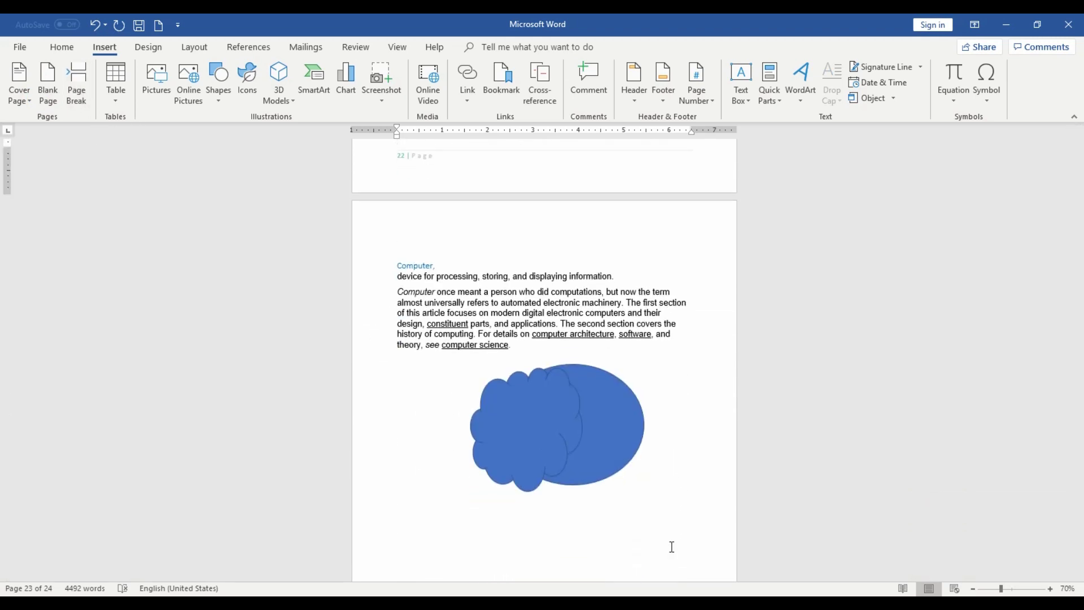
scroll(470, 385, "down", 1)
scroll(470, 385, "down", 2)
scroll(469, 384, "up", 2)
scroll(474, 387, "up", 4)
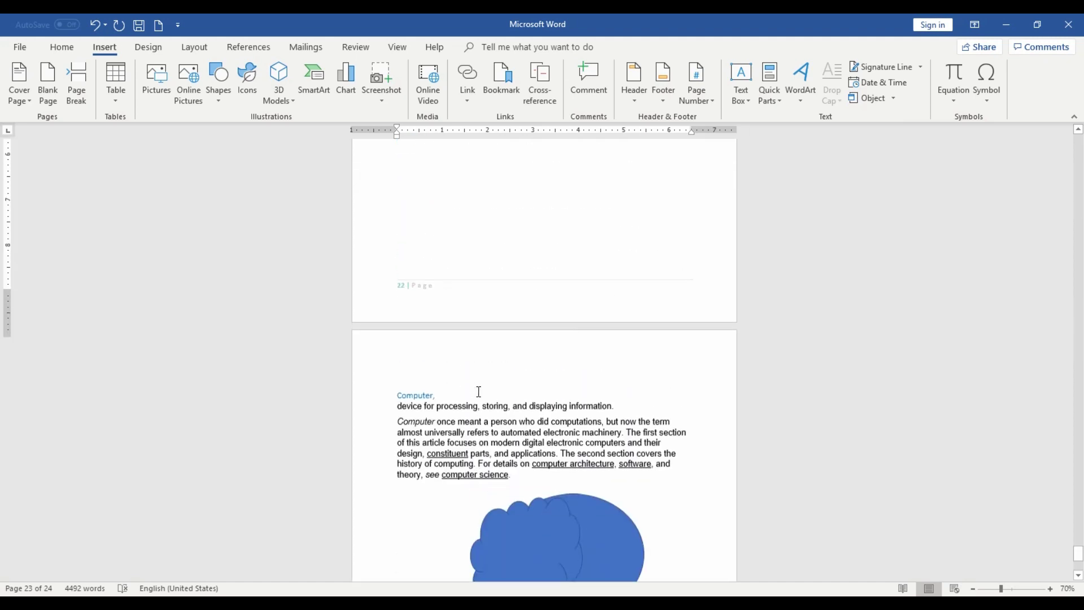
scroll(476, 390, "up", 10)
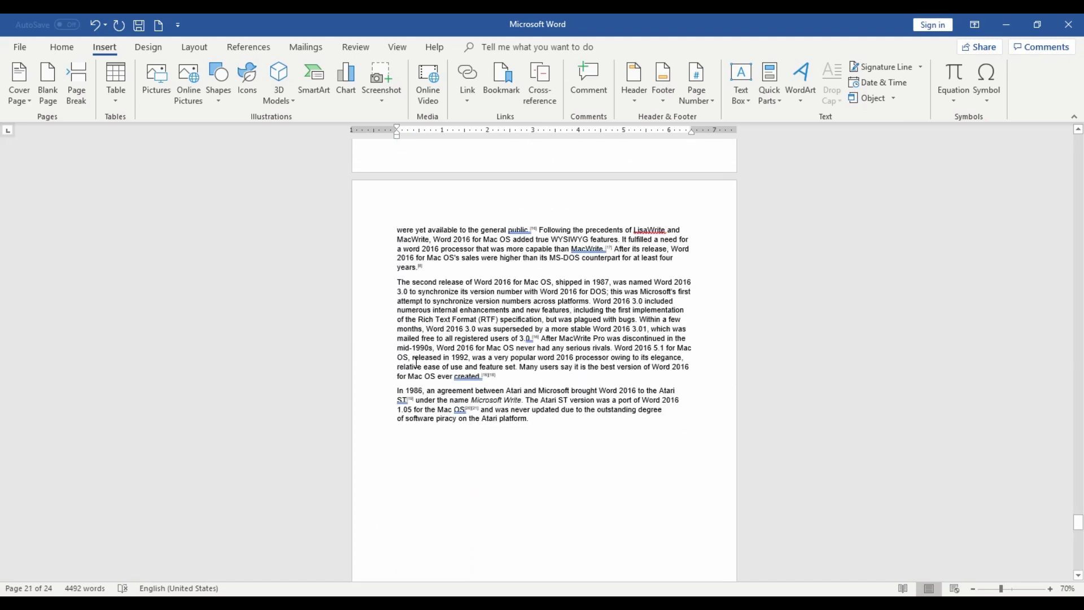
scroll(613, 413, "up", 5)
scroll(613, 414, "up", 4)
scroll(612, 407, "up", 1)
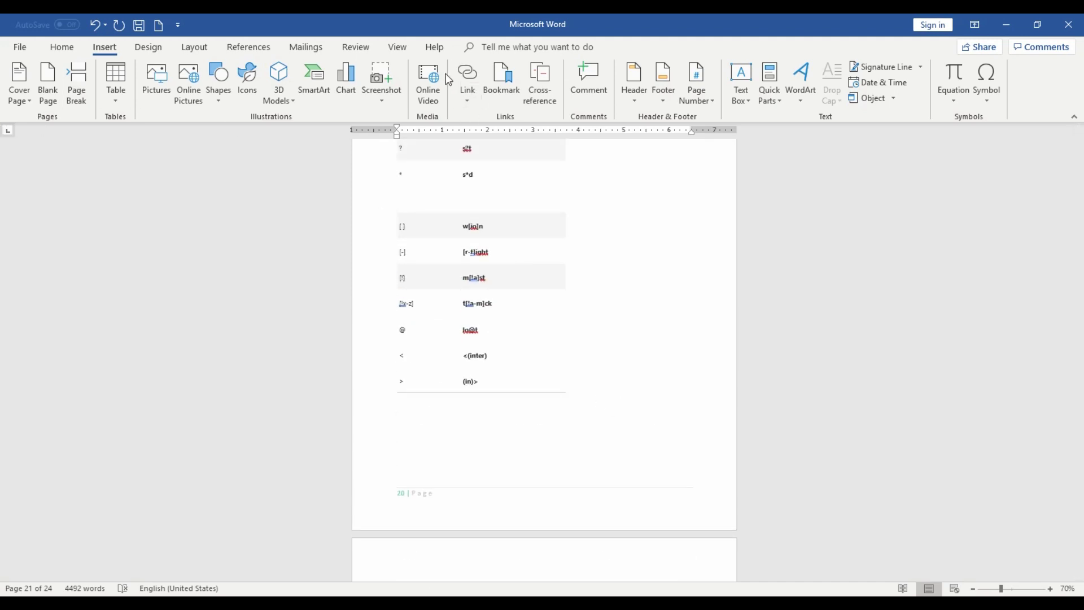
Step: Turn on the Navigation Pane page thumbnails and jump to the strawberry Title page
left_click(399, 47)
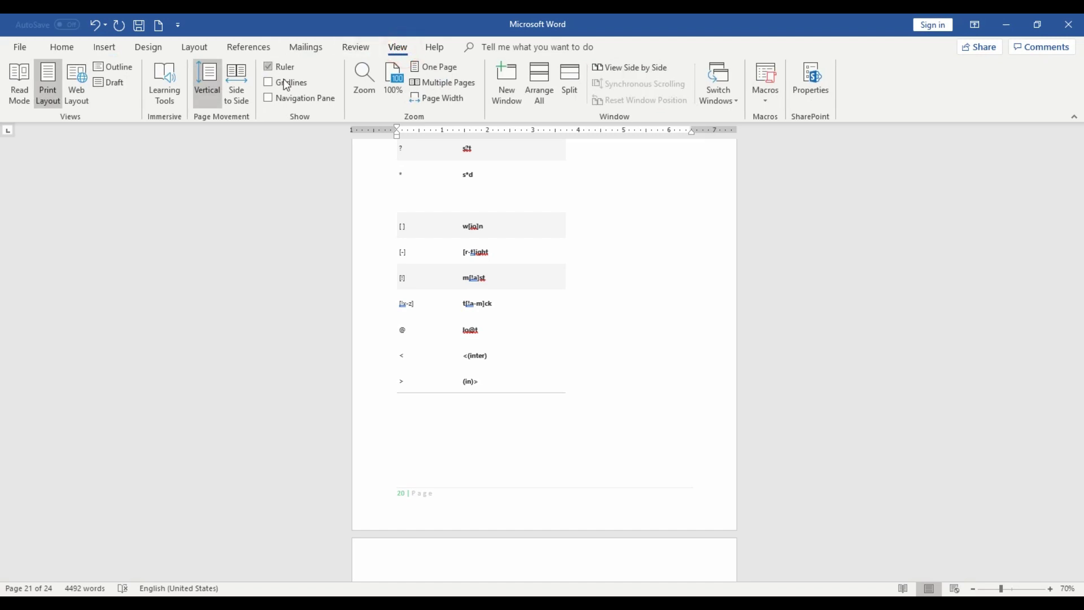
left_click(284, 104)
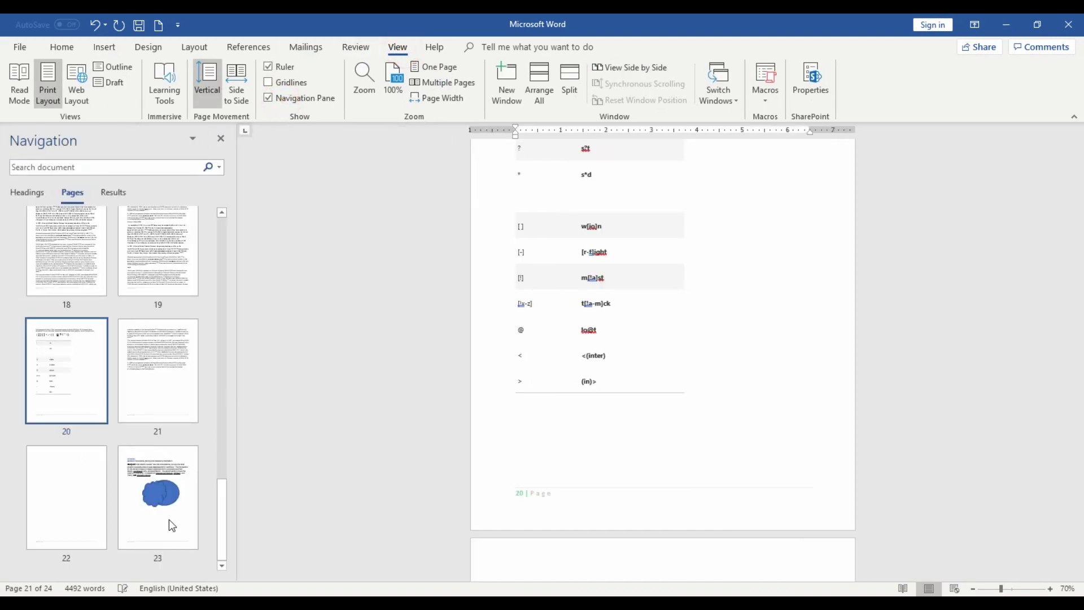
scroll(117, 361, "up", 5)
scroll(128, 364, "up", 5)
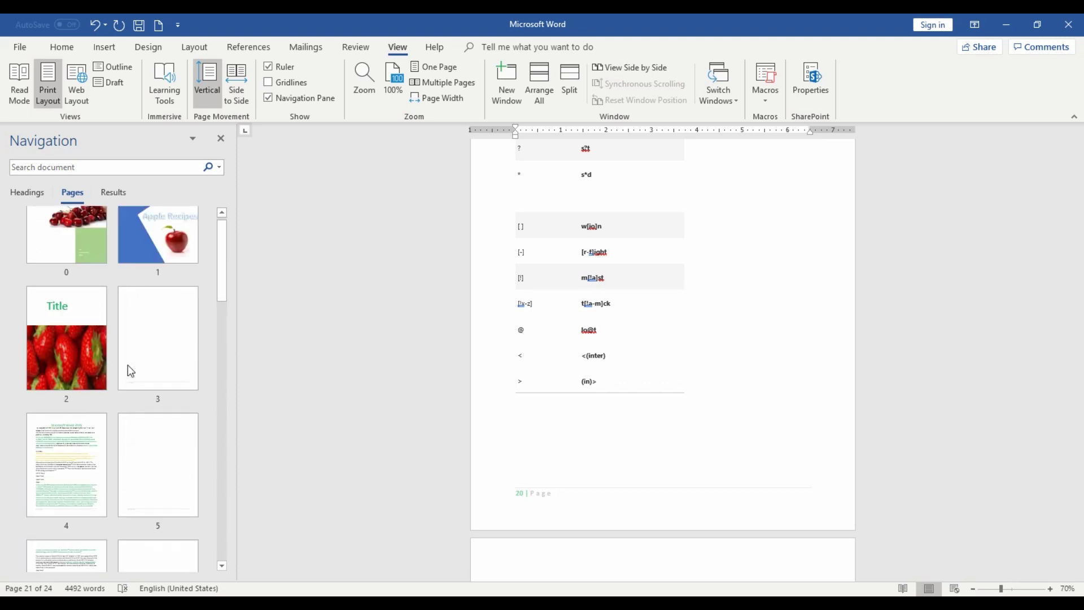
scroll(113, 390, "up", 3)
left_click(75, 382)
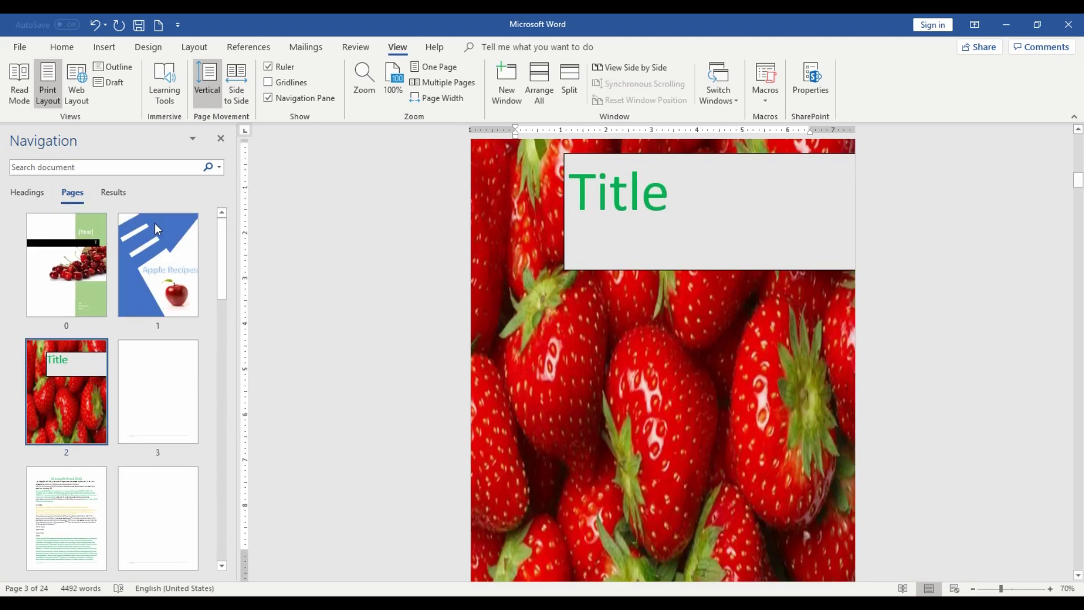
Step: Insert a blank page before the Title page and another before page 17's text
left_click(104, 47)
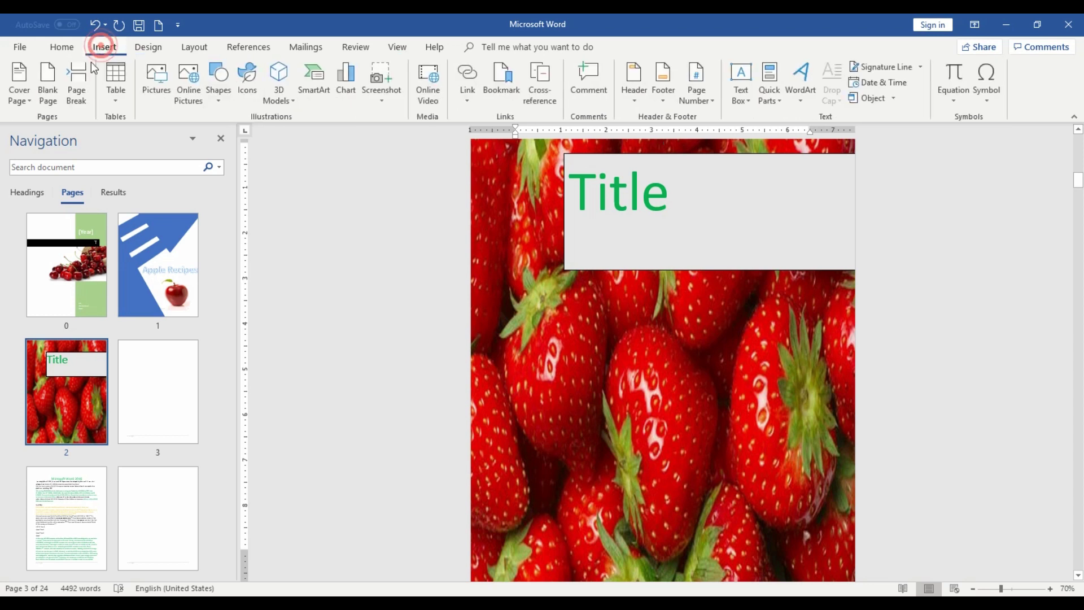
left_click(48, 93)
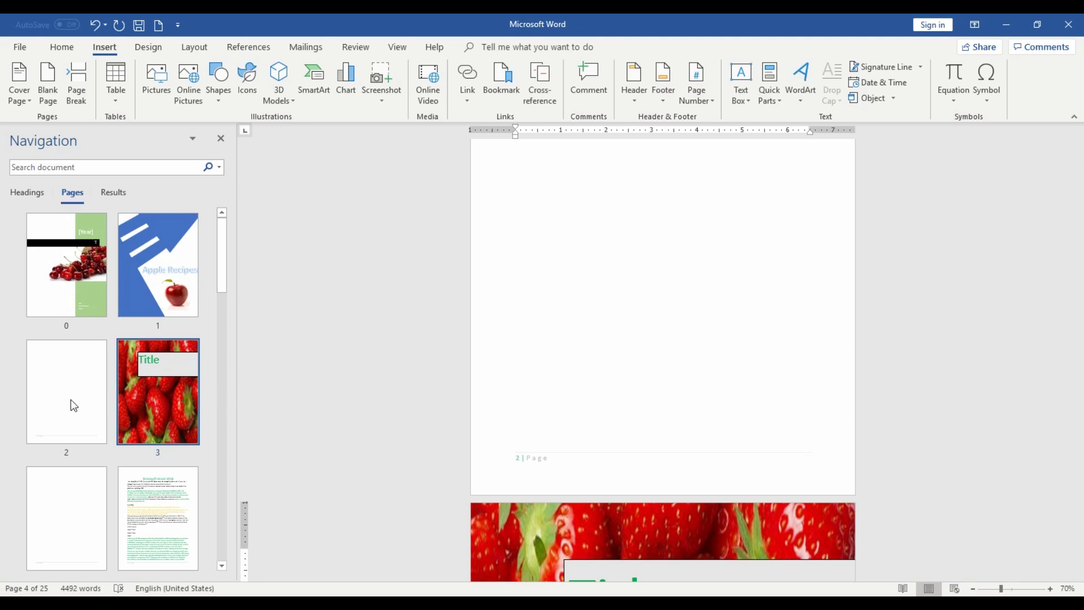
scroll(70, 398, "down", 5)
scroll(88, 389, "down", 2)
scroll(92, 384, "down", 3)
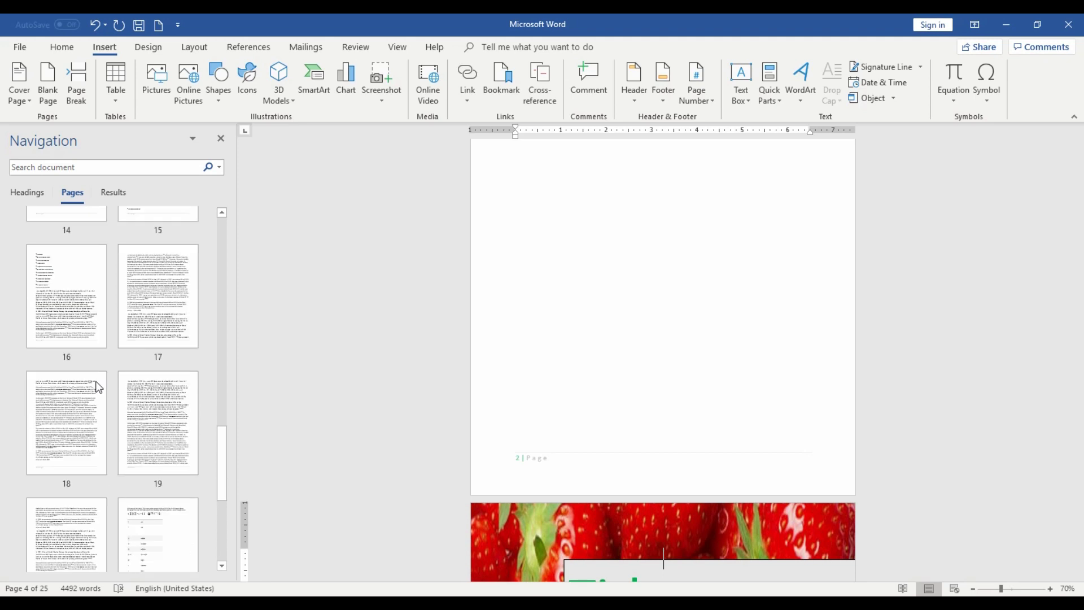
scroll(97, 382, "down", 3)
left_click(155, 262)
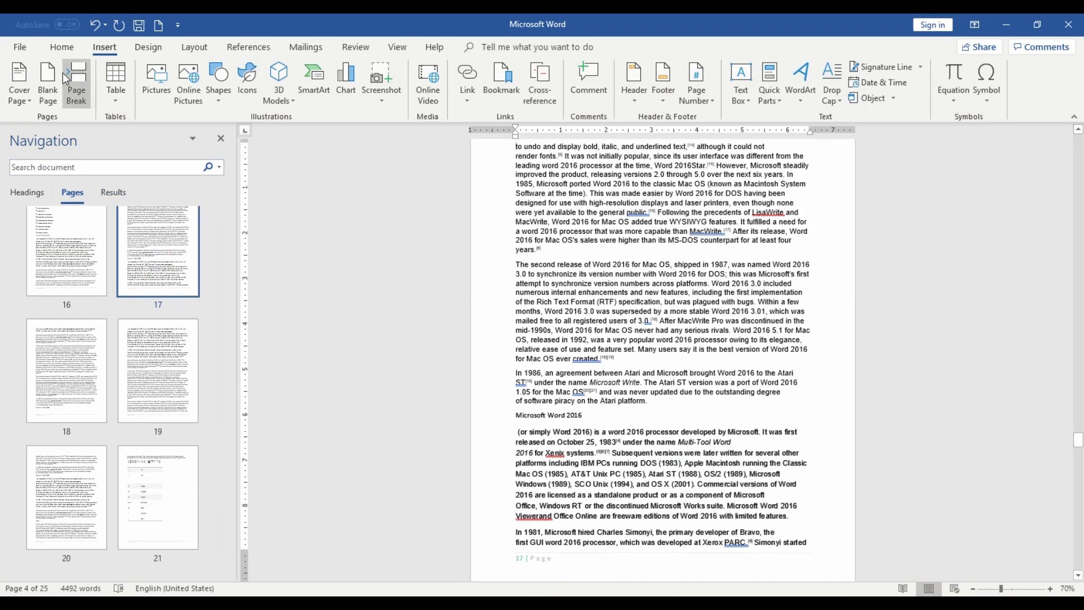
left_click(50, 78)
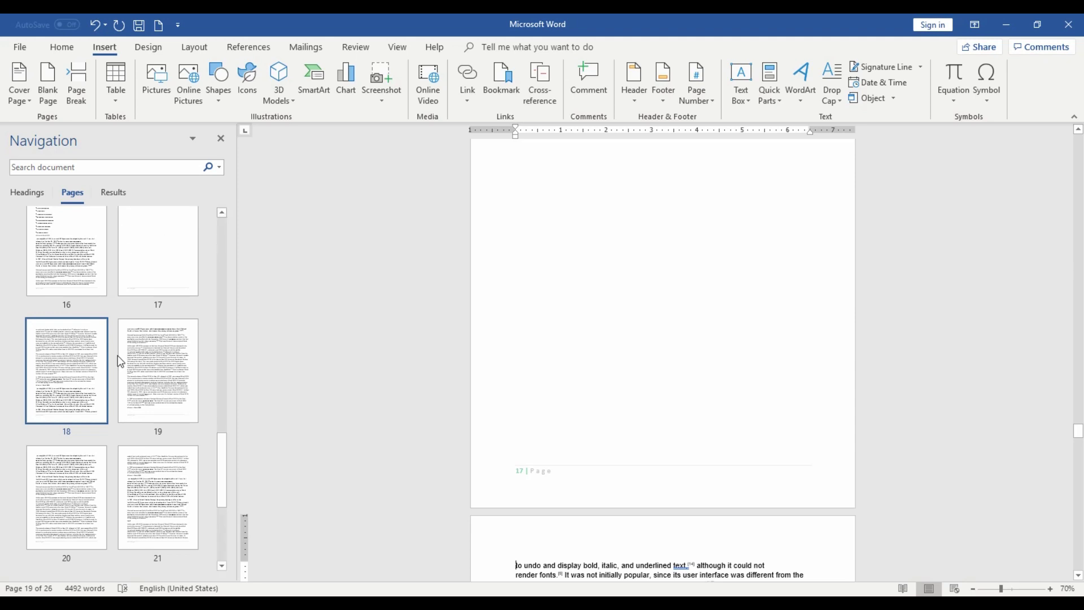
Step: Add further blank pages at pages 23 and 21 via the thumbnails, growing the document to 28 pages
scroll(137, 424, "down", 3)
left_click(150, 378)
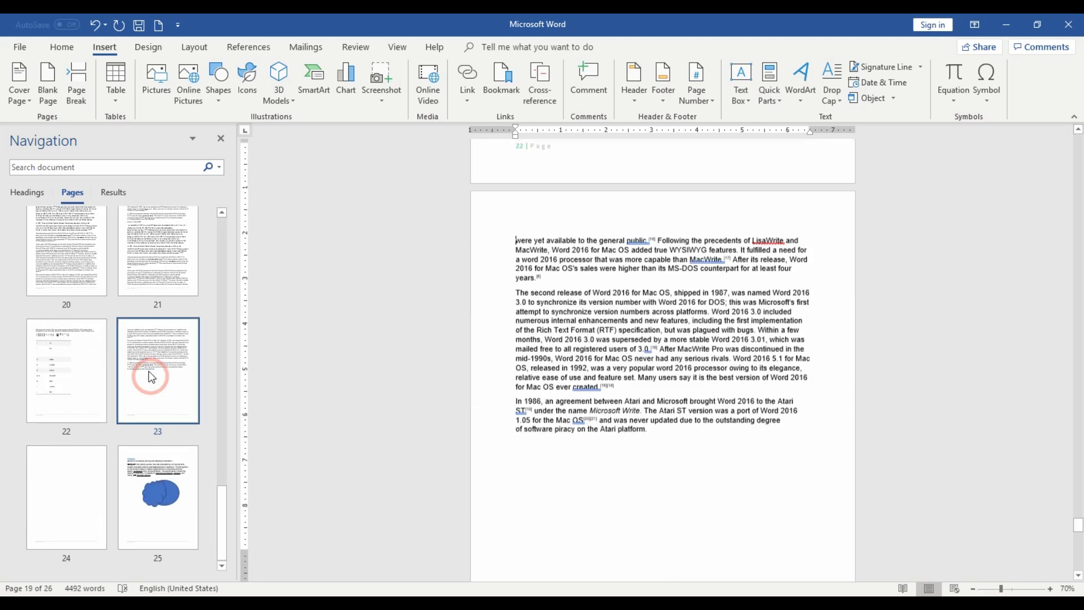
left_click(51, 85)
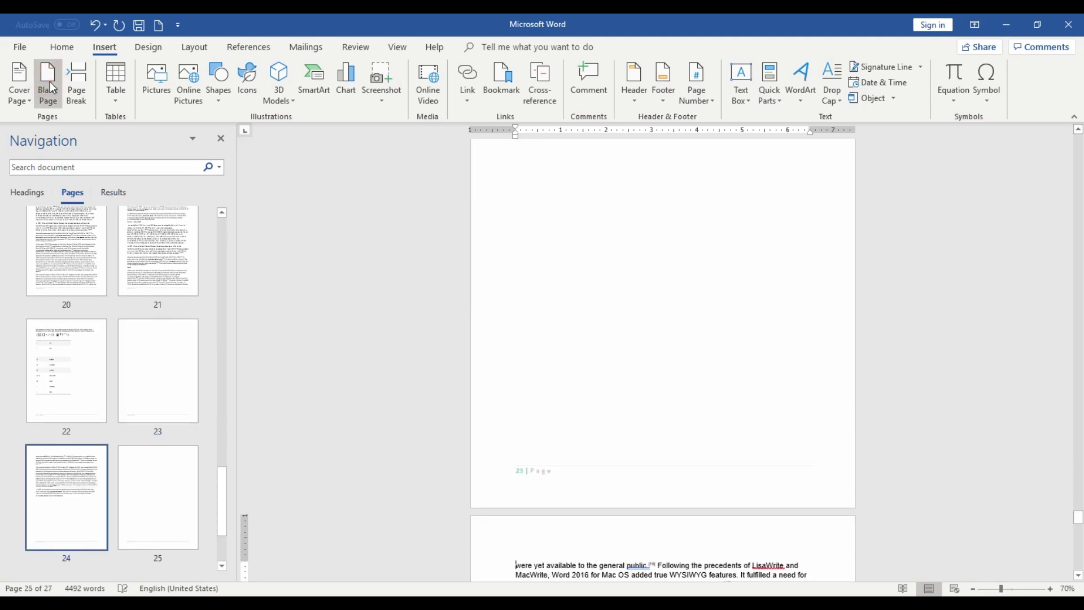
left_click(171, 284)
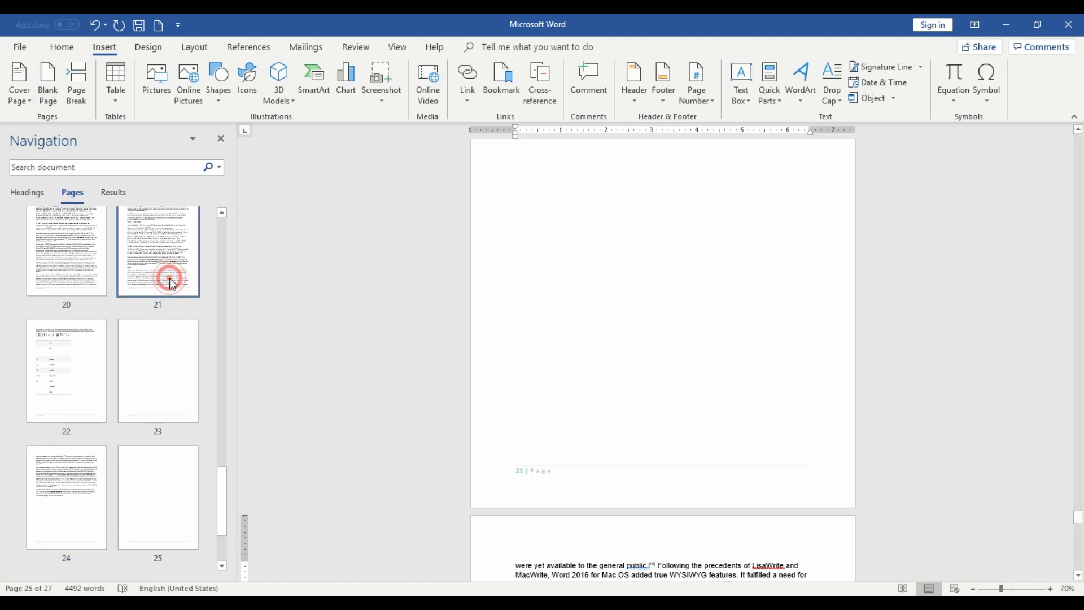
left_click(48, 93)
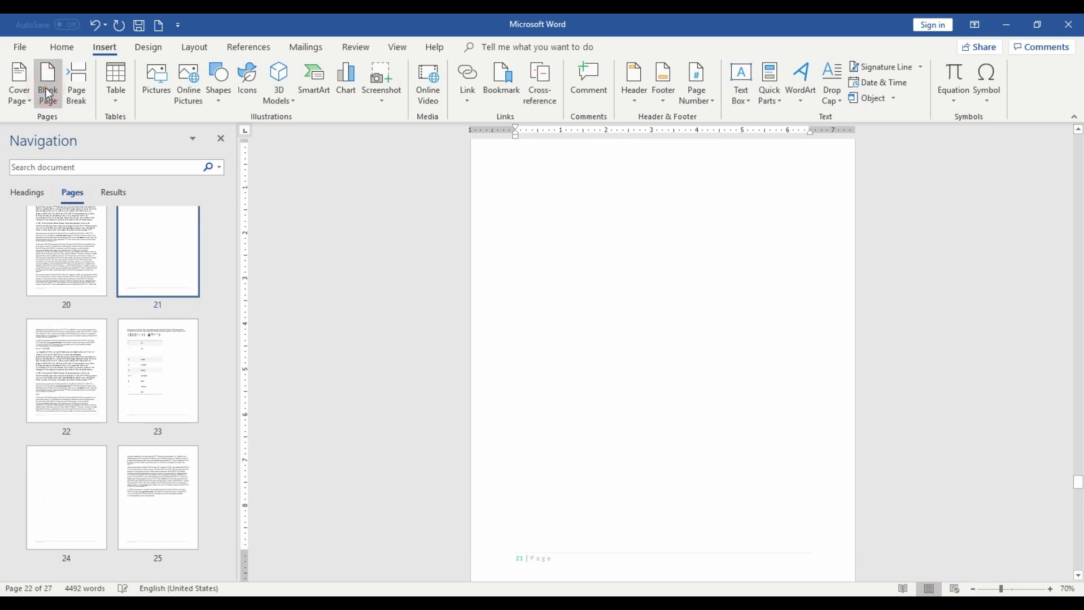
scroll(101, 386, "up", 3)
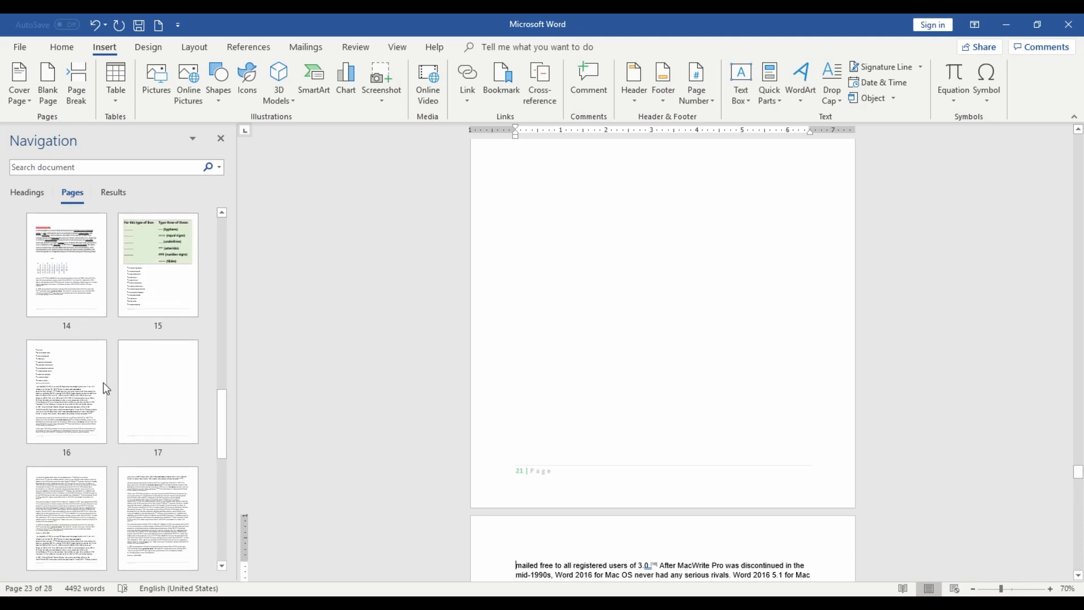
scroll(84, 508, "up", 1)
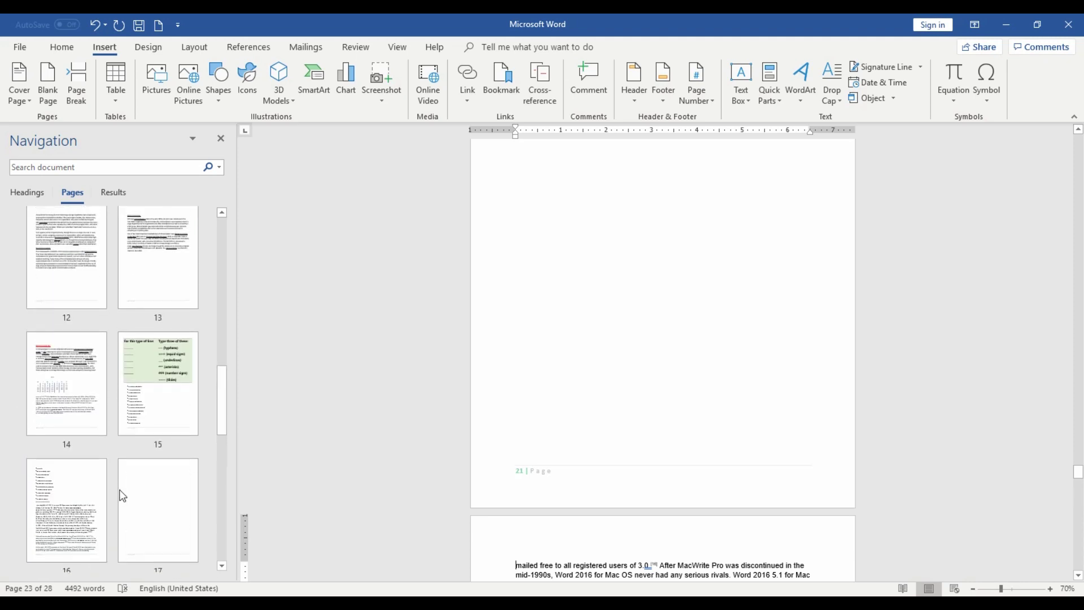
scroll(138, 484, "down", 2)
scroll(130, 482, "down", 3)
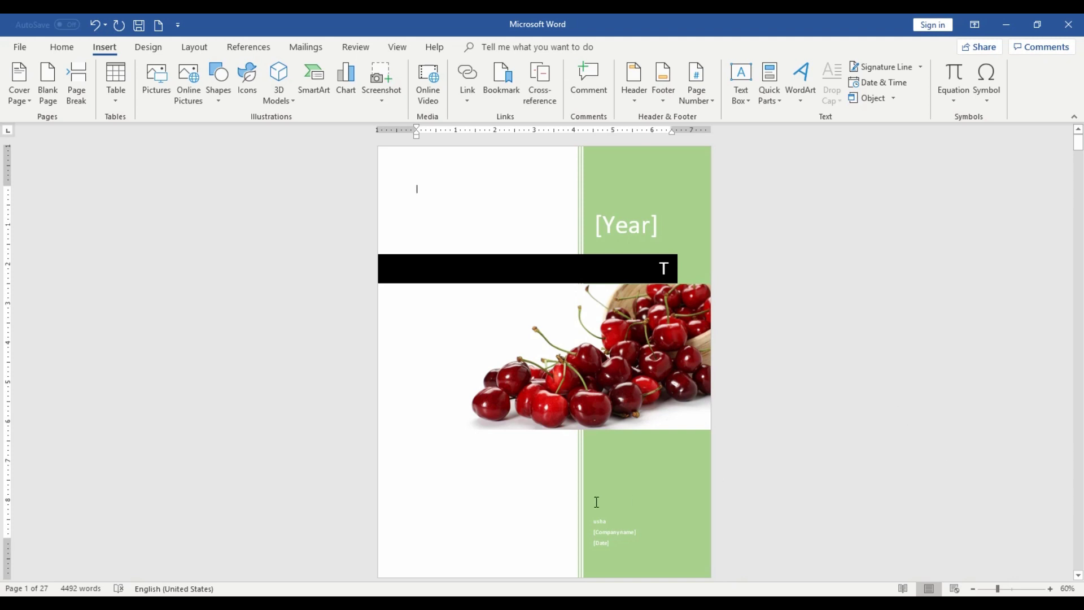
Step: Switch to Side to Side page movement and zoom out to a thumbnail grid of pages 0–11
left_click(398, 48)
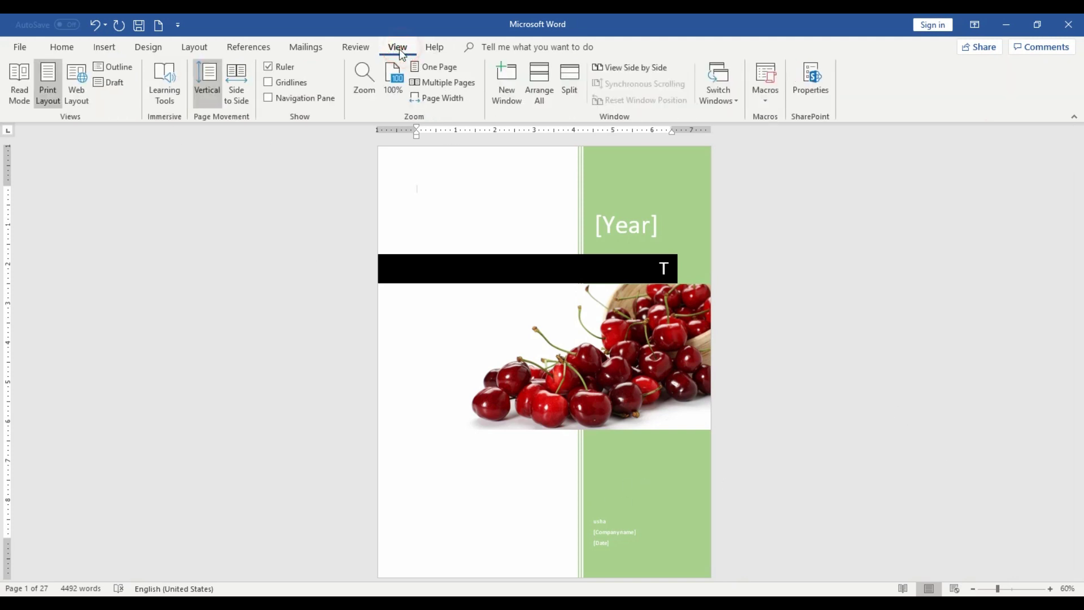
left_click(238, 97)
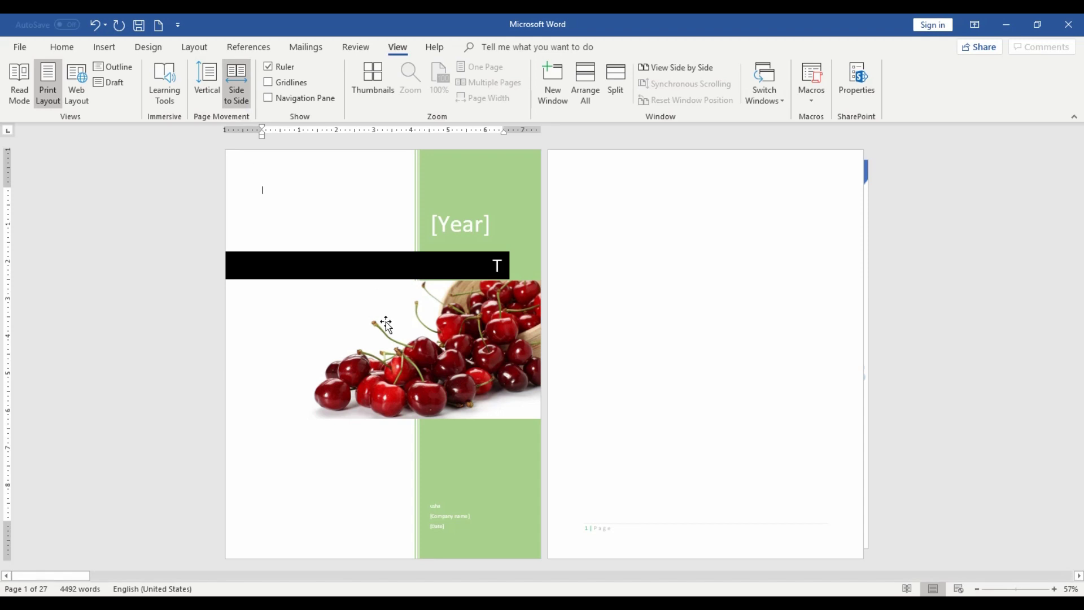
scroll(504, 336, "down", 1, "ctrl")
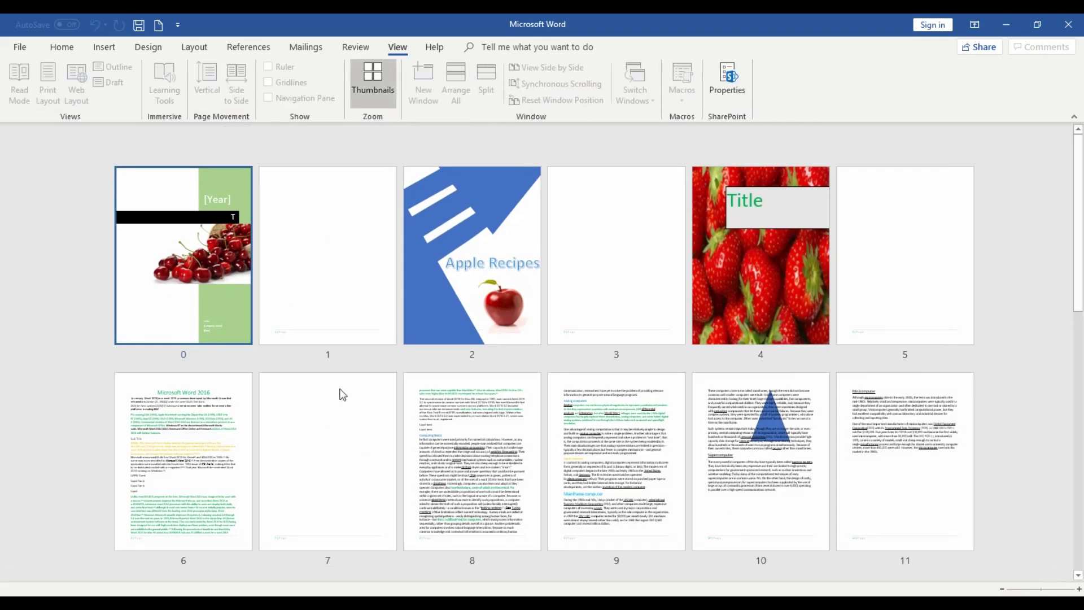
Step: Delete blank pages 3 and 1 so Apple Recipes sits beside the strawberry Title page, leaving 25 pages
left_click(618, 249)
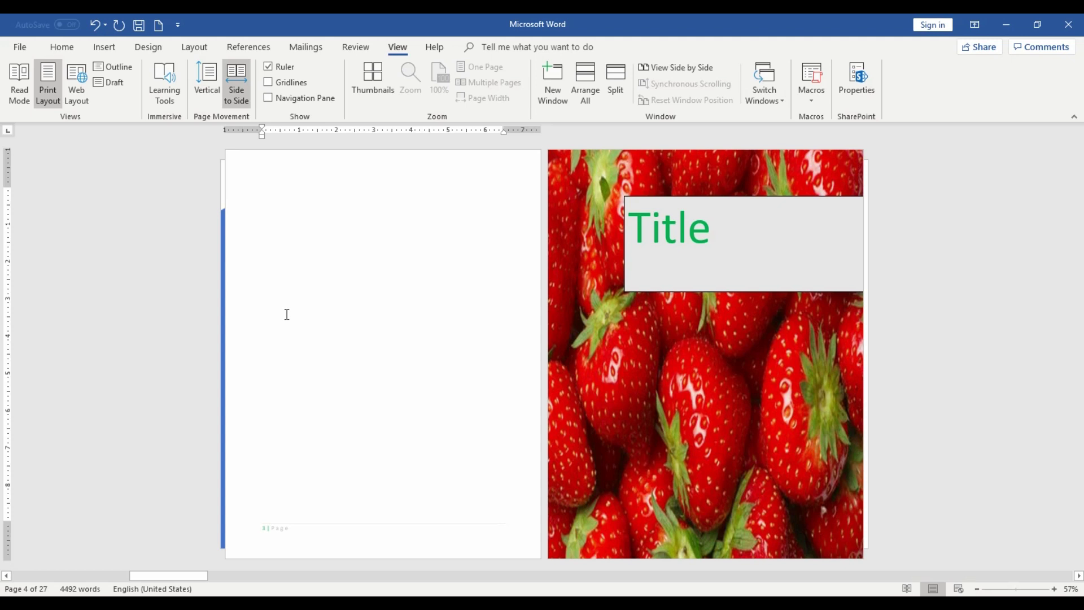
key("ctrl+l")
key("Delete")
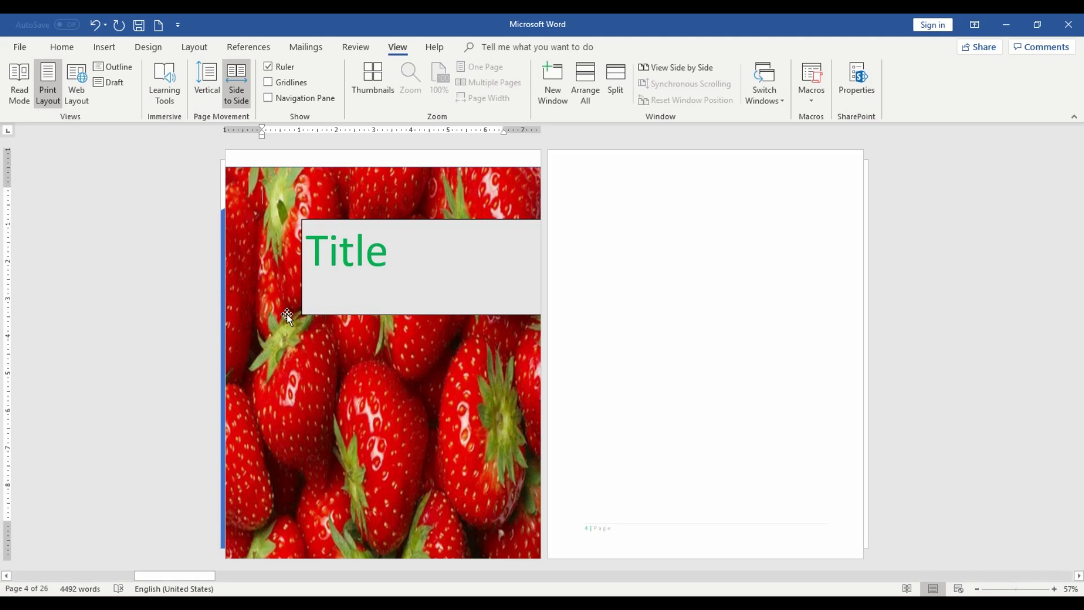
scroll(299, 313, "down", 2, "ctrl")
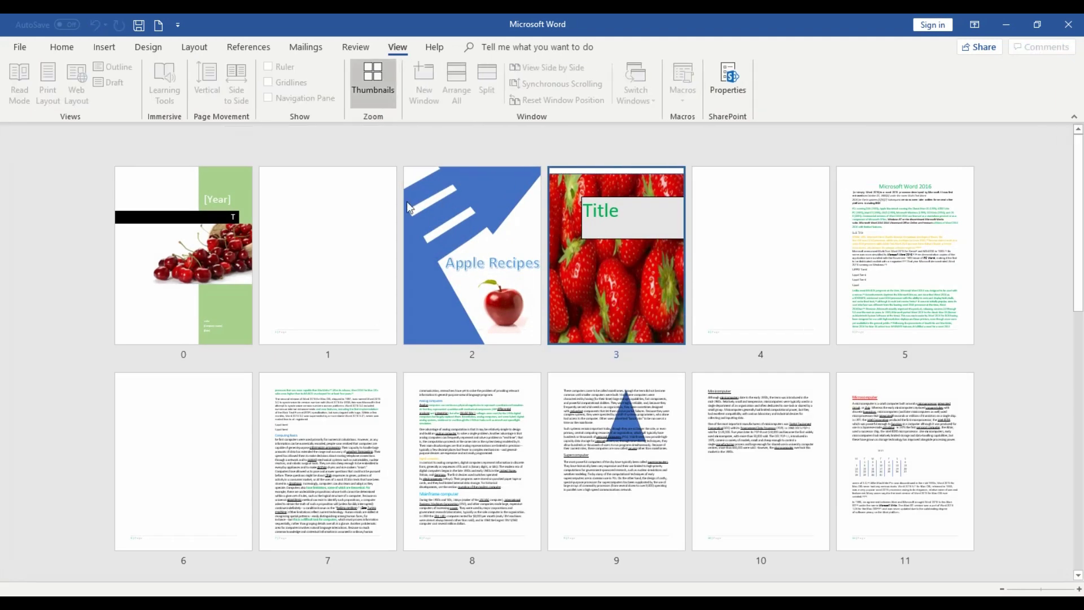
left_click(285, 236)
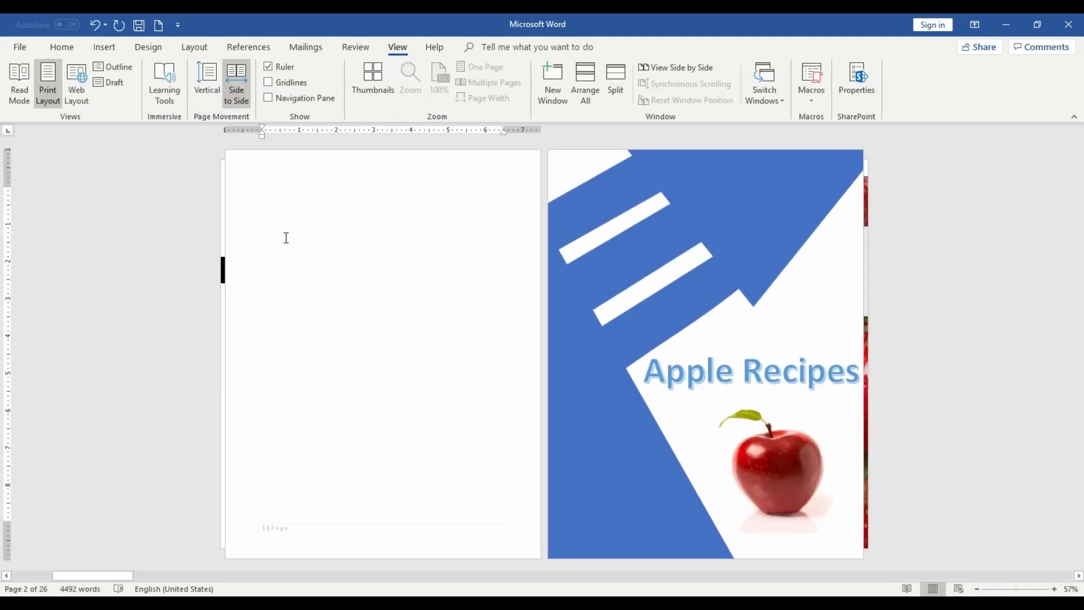
key("Delete")
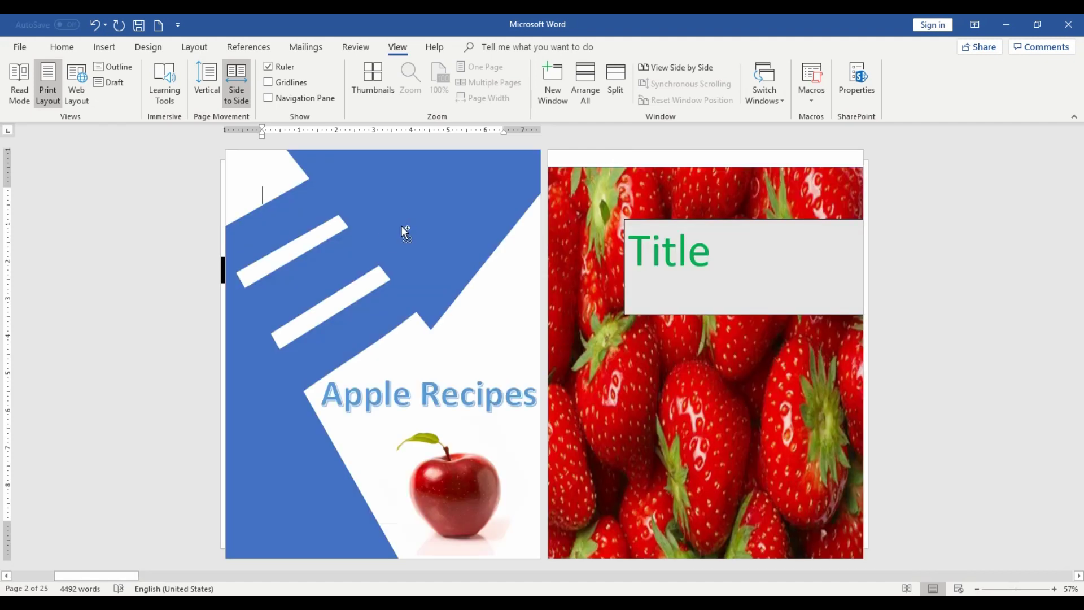
scroll(404, 234, "down", 2, "ctrl")
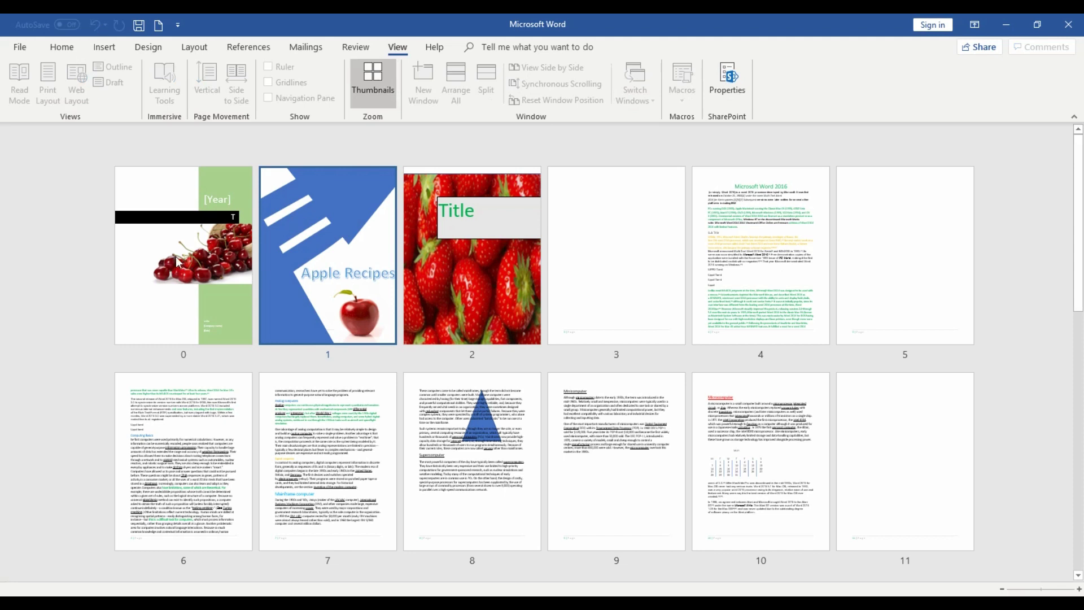
left_click(1049, 588)
scroll(981, 480, "up", 2, "ctrl")
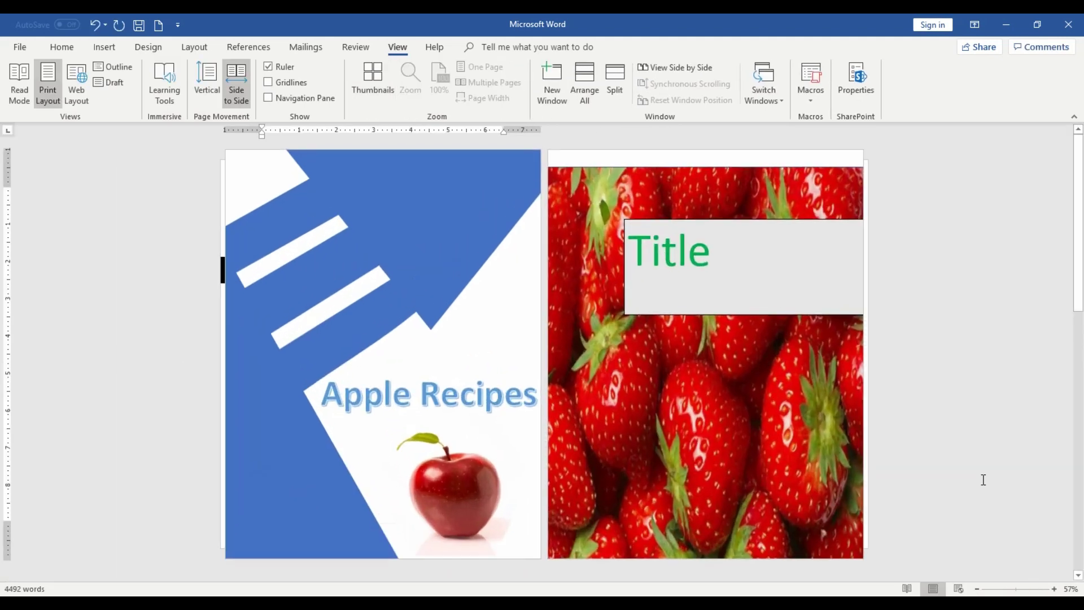
Step: Switch back to Vertical page movement and scroll down to the blank page
left_click(207, 79)
scroll(608, 323, "down", 2)
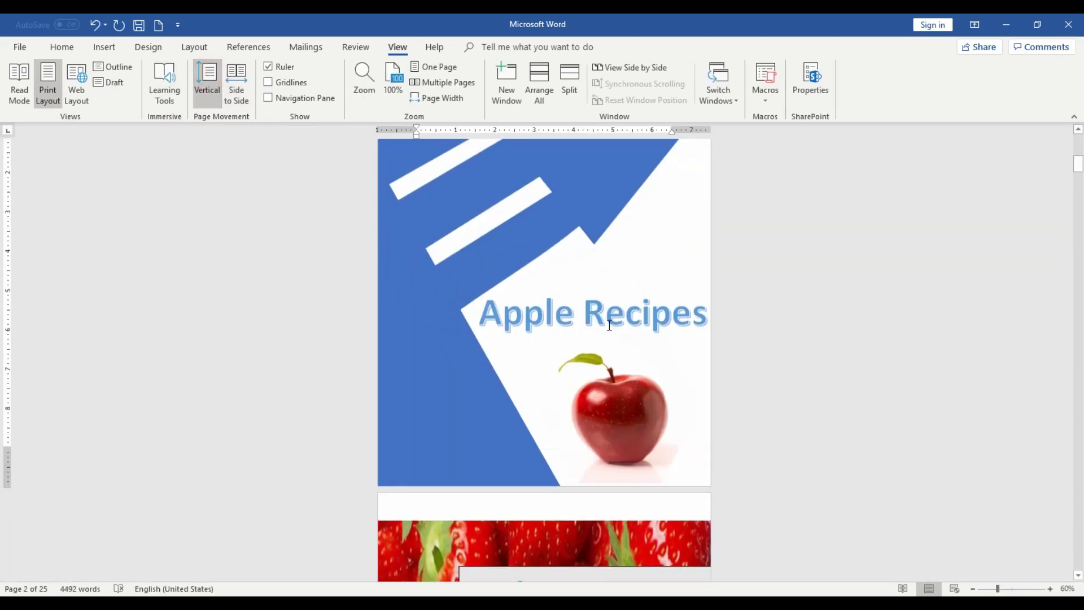
scroll(608, 328, "down", 2)
scroll(607, 326, "down", 2)
scroll(593, 330, "down", 2)
scroll(587, 332, "down", 4)
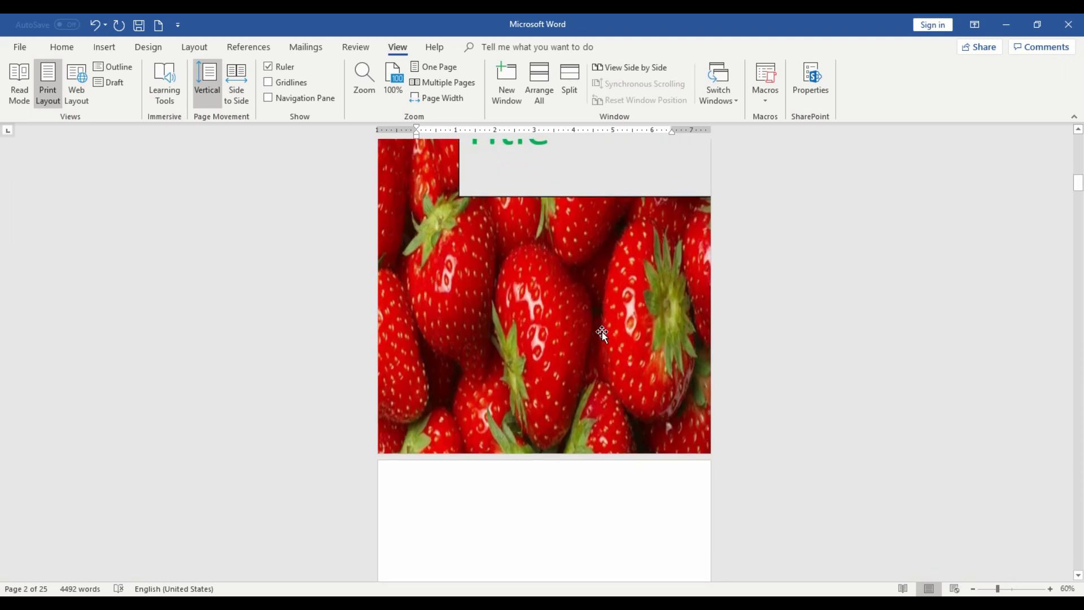
scroll(601, 332, "down", 6)
Step: Delete the blank page after the strawberry Title page (24 pages) and show the Navigation Pane
left_click(486, 263)
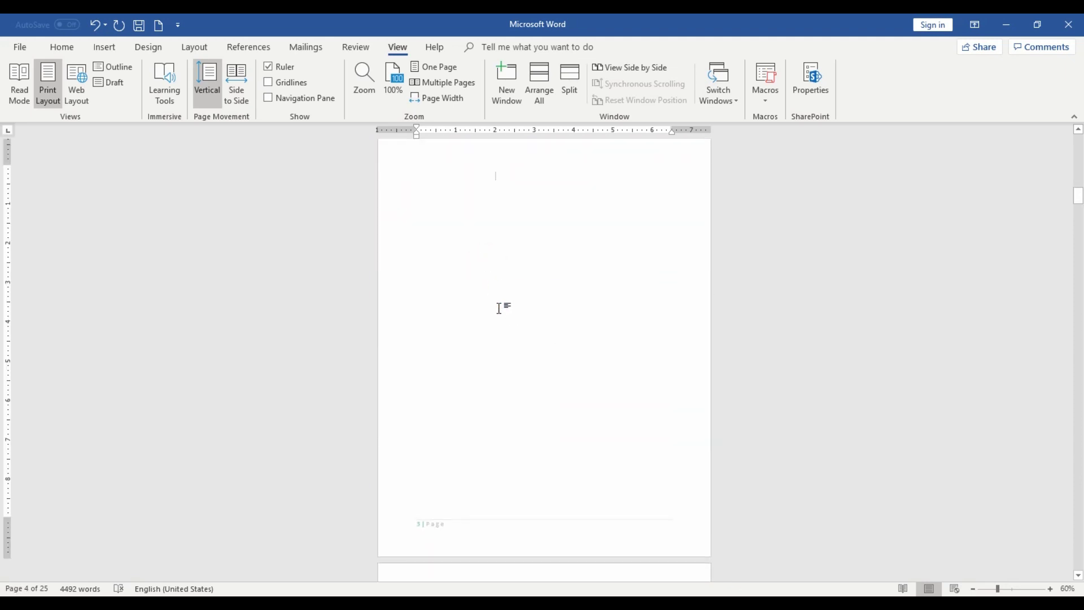
scroll(501, 307, "up", 2)
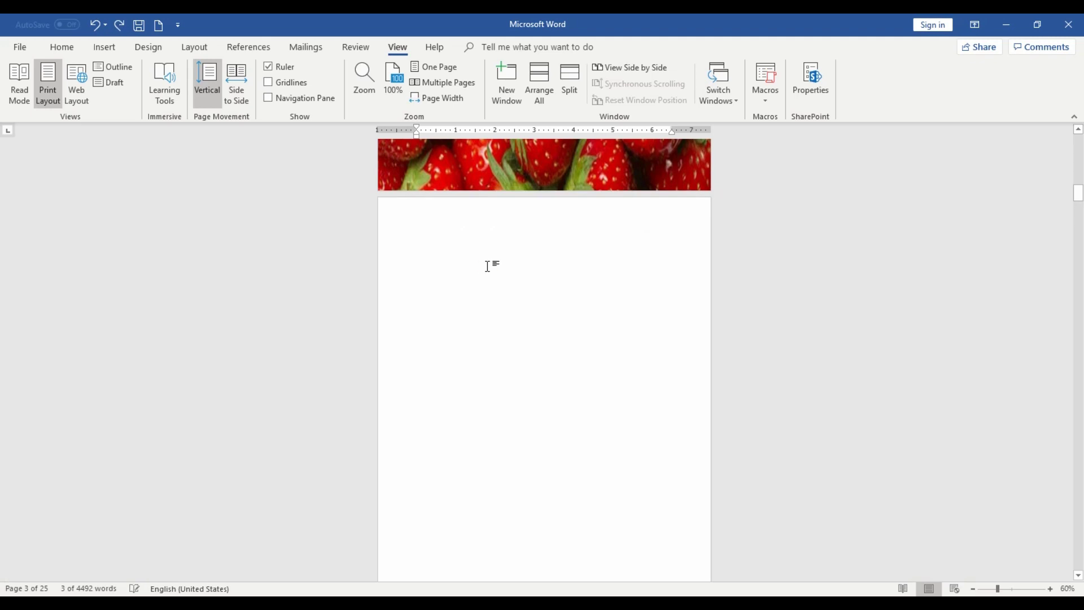
left_click(413, 225)
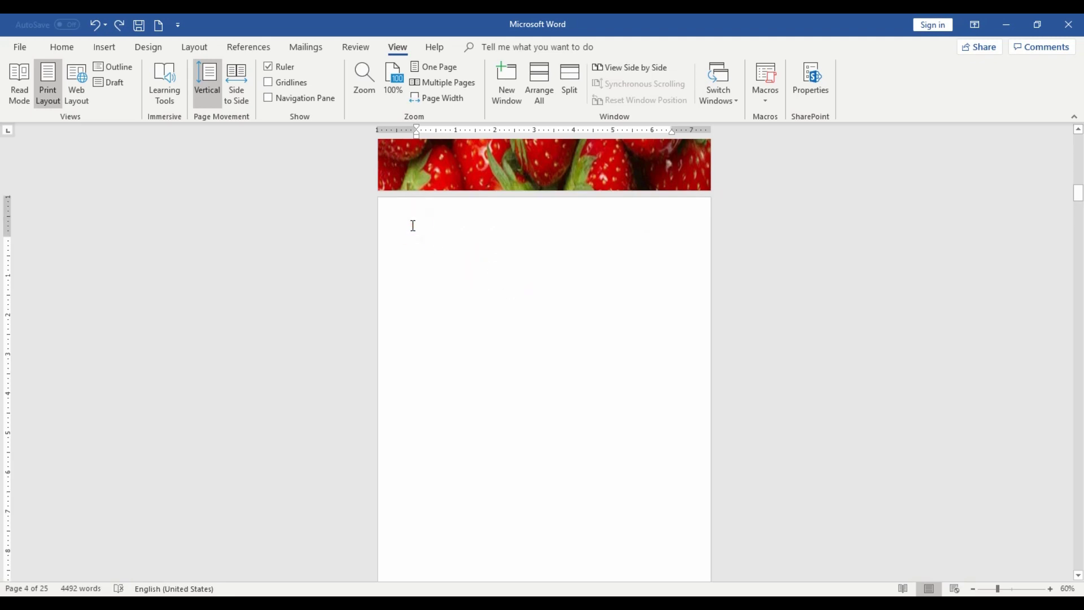
key("Delete")
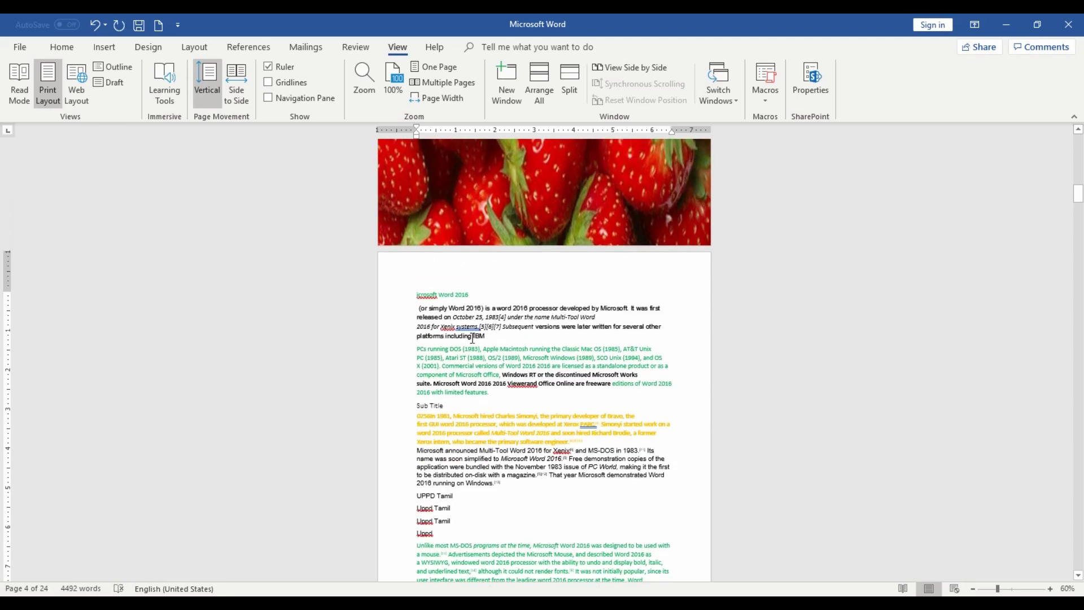
scroll(511, 358, "up", 2)
scroll(516, 356, "up", 2)
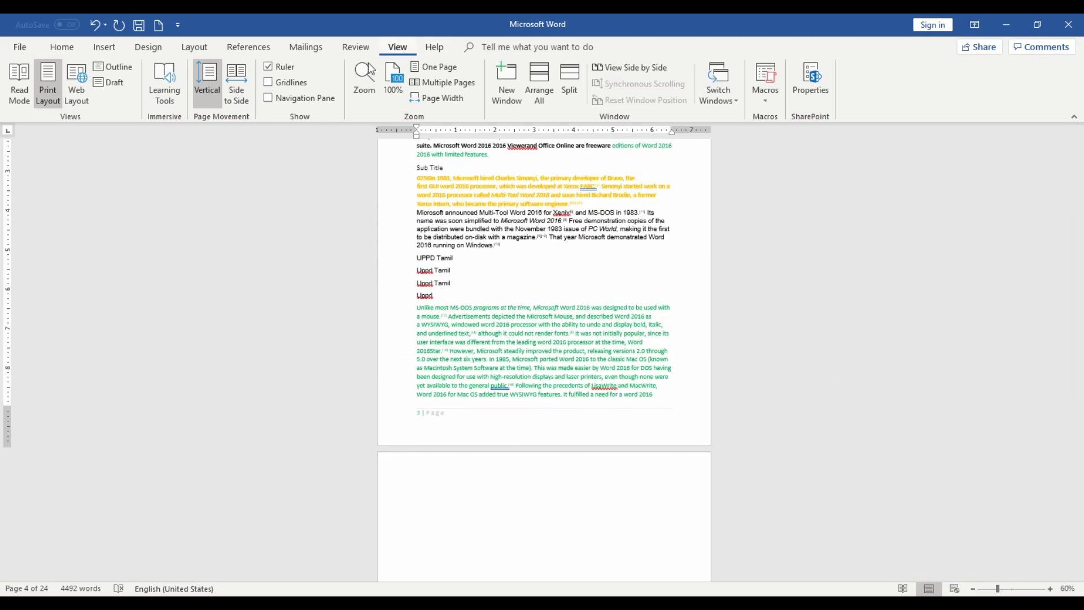
left_click(269, 98)
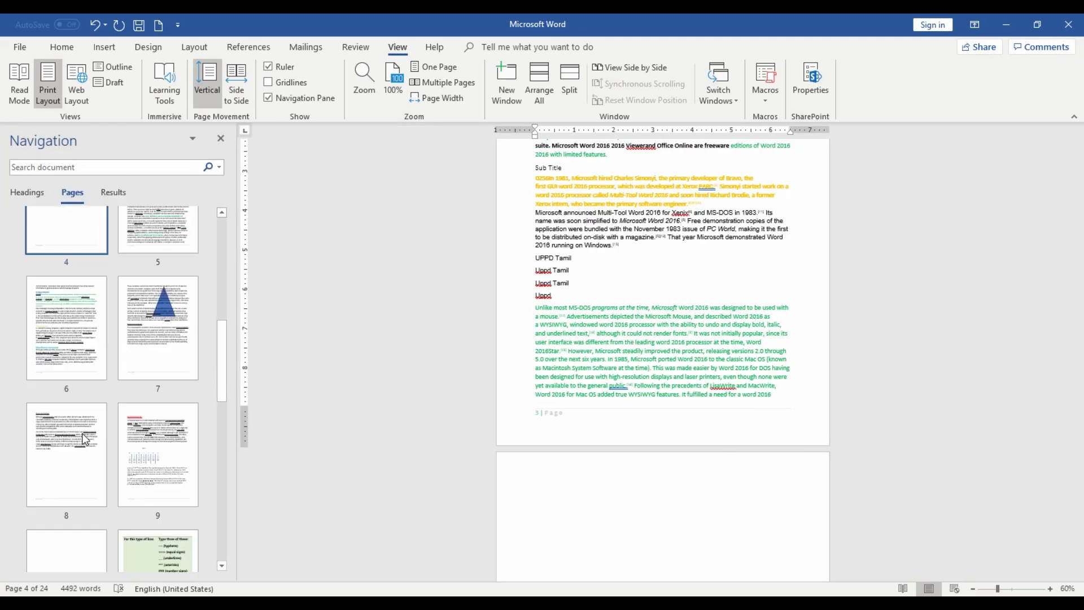
Step: Delete blank page 10 from the Navigation pane
scroll(85, 439, "down", 5)
left_click(69, 376)
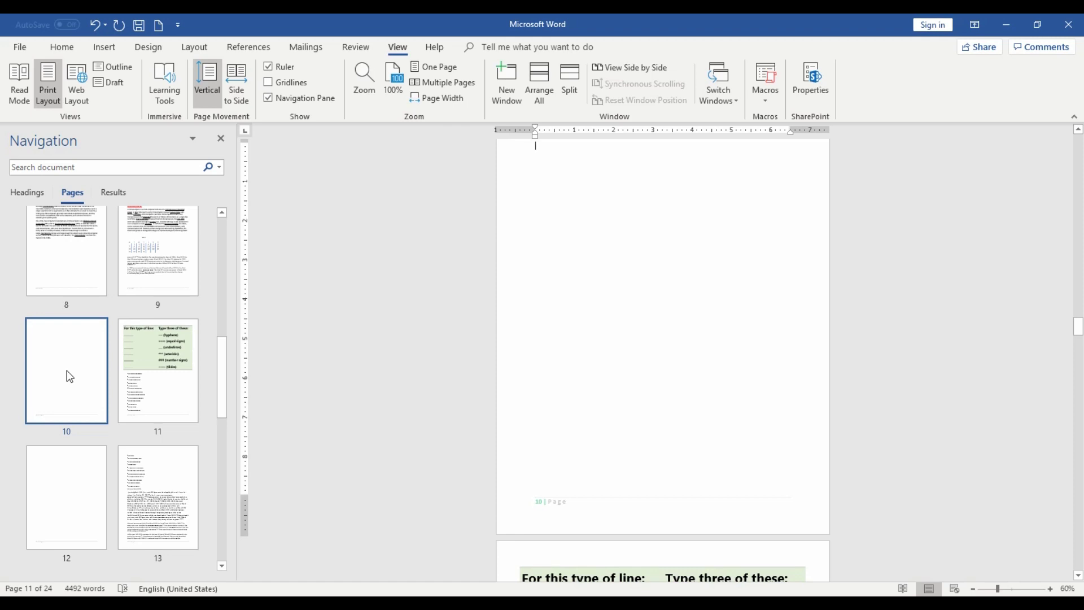
key("Delete")
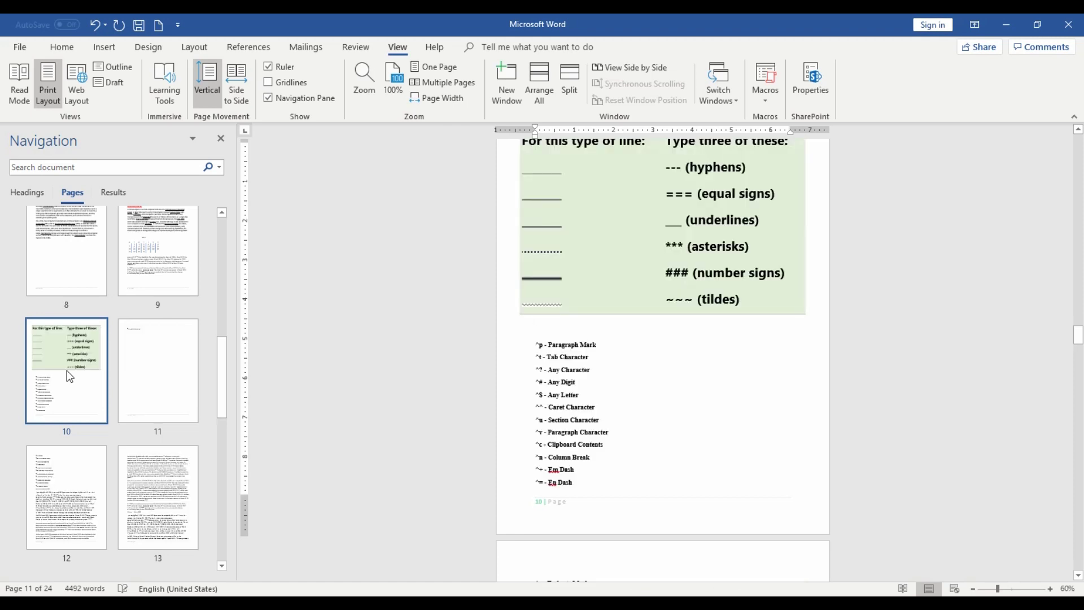
Step: Delete blank pages 16 and 14, leaving 21 pages, then return to page 3
scroll(107, 480, "down", 7)
scroll(106, 480, "down", 3)
left_click(85, 374)
key("Delete")
key("Page_Up")
key("Page_Up")
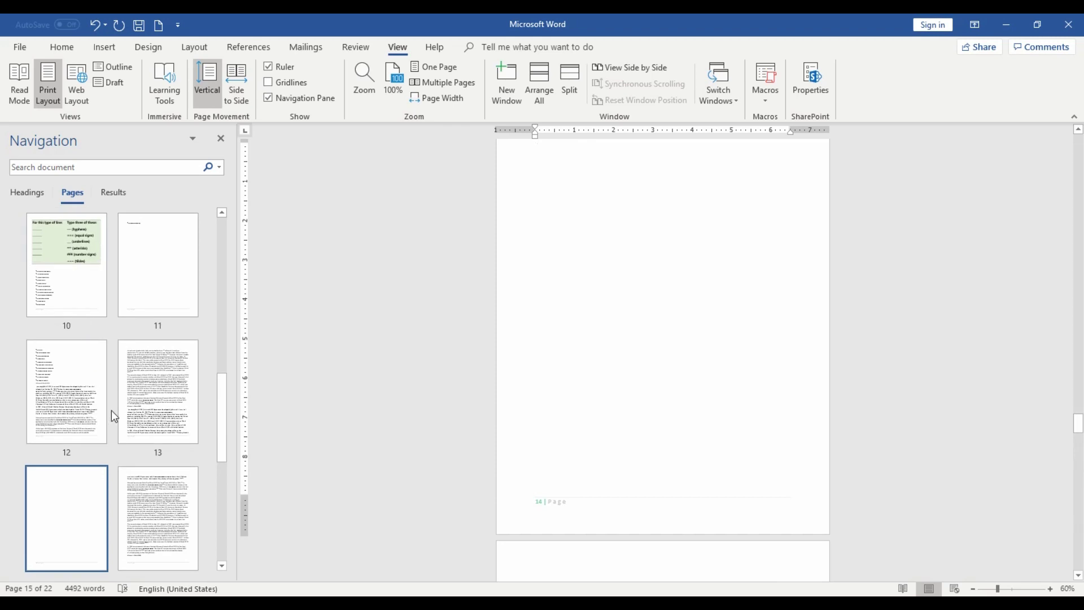
key("Delete")
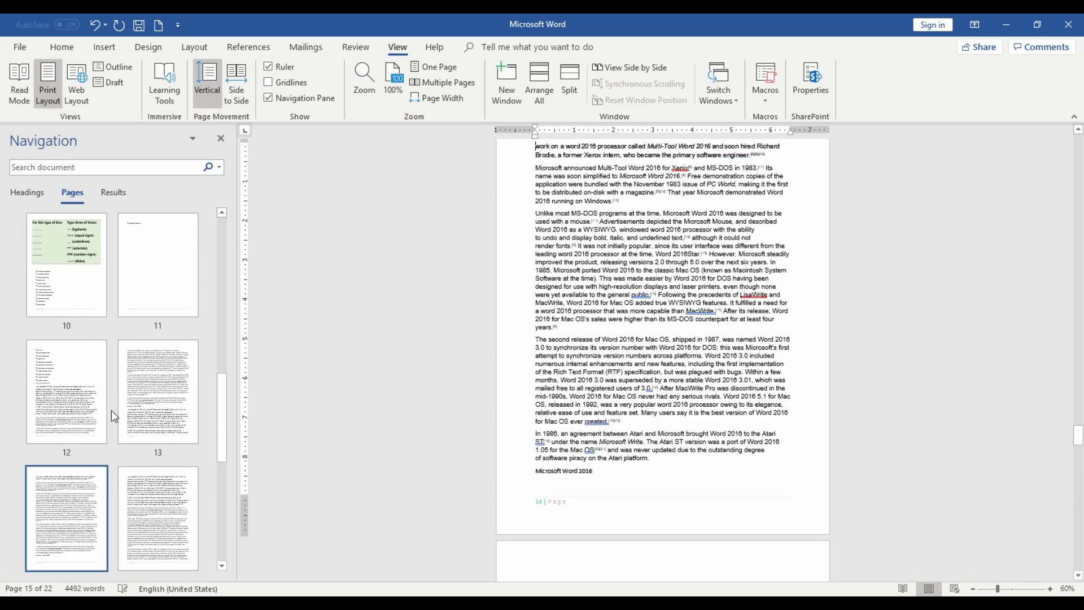
scroll(131, 404, "up", 10)
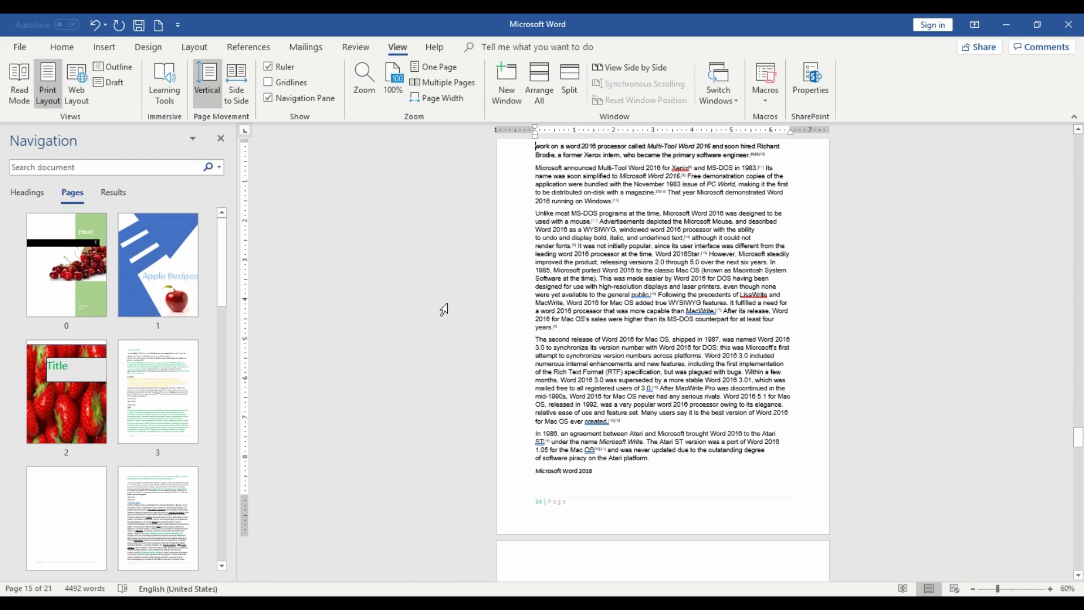
left_click(168, 409)
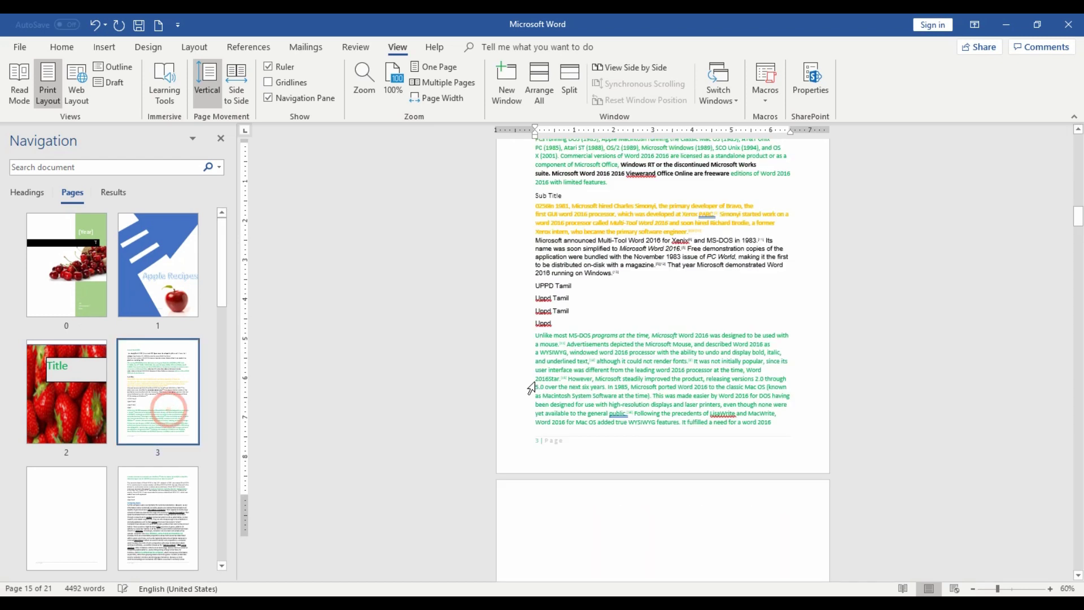
Step: Turn on Show/Hide ¶ formatting marks and delete the page break on the first empty page
left_click(61, 50)
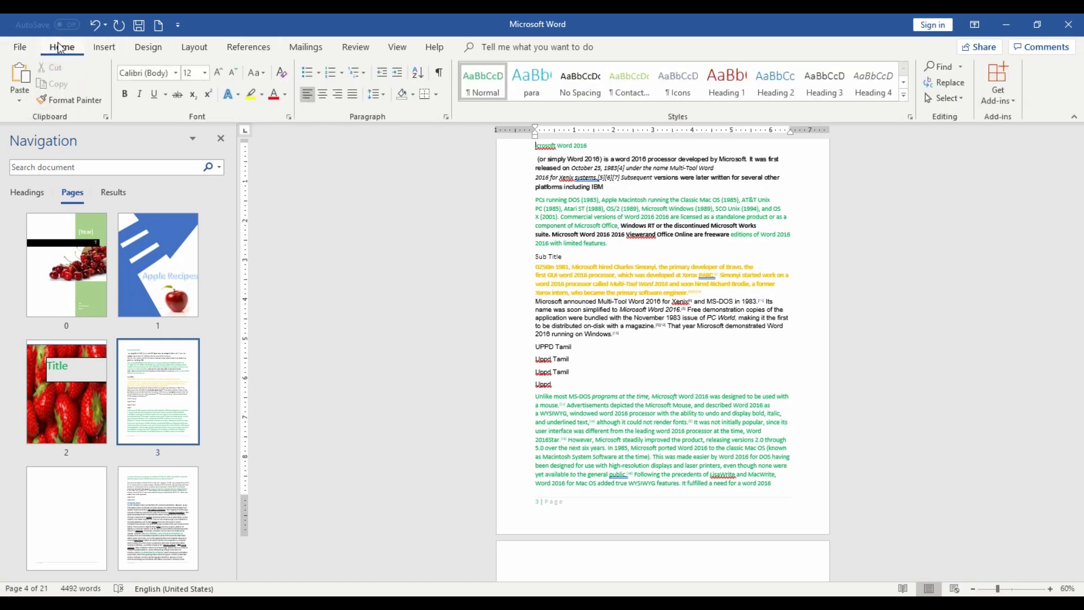
left_click(440, 74)
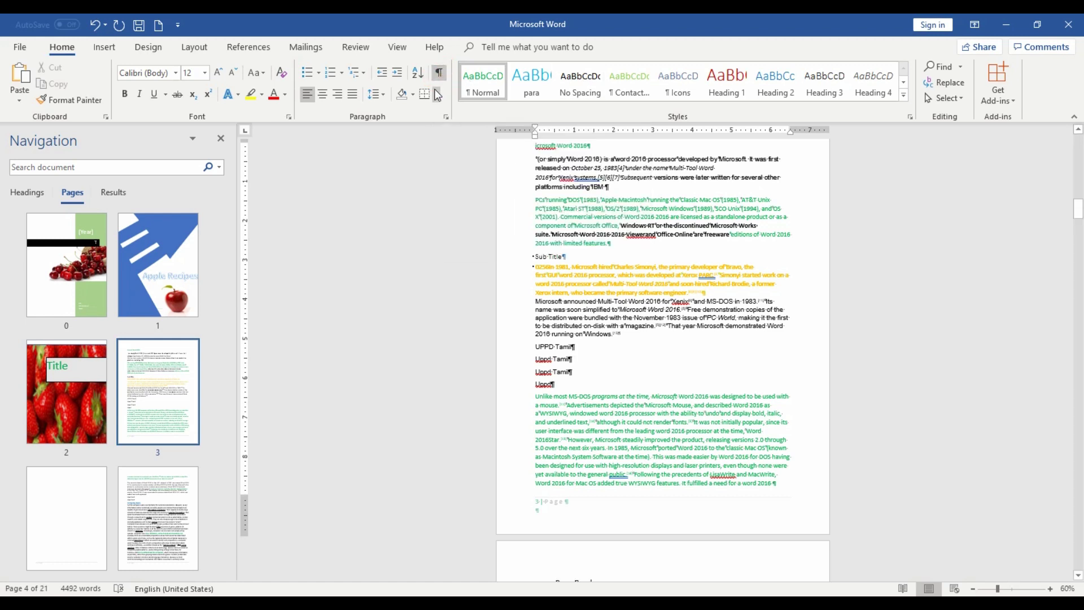
mouse_move(636, 398)
scroll(637, 397, "down", 3)
scroll(636, 397, "down", 2)
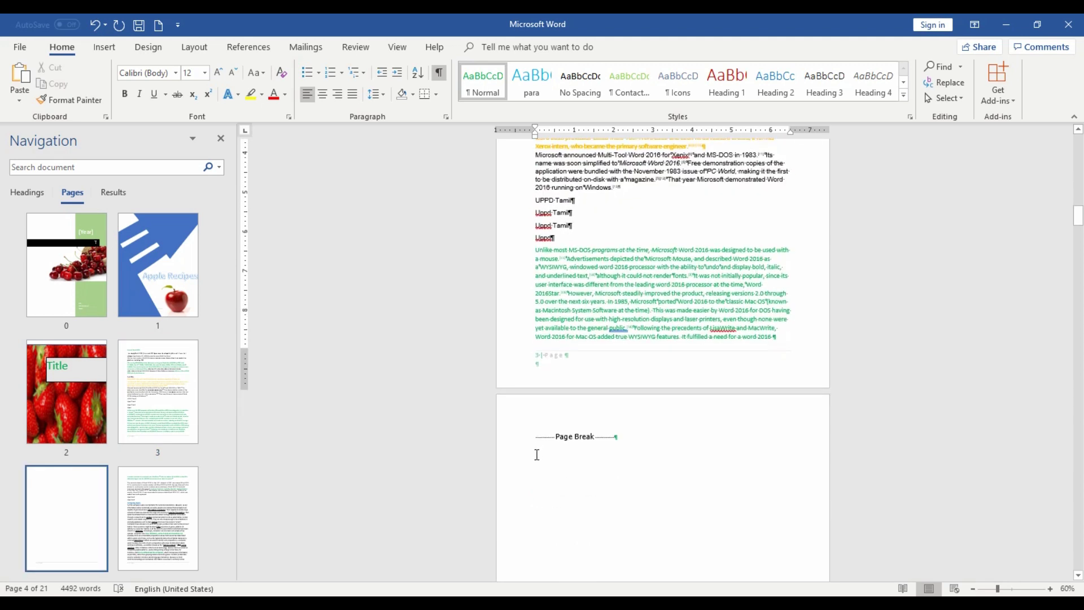
scroll(612, 440, "down", 2)
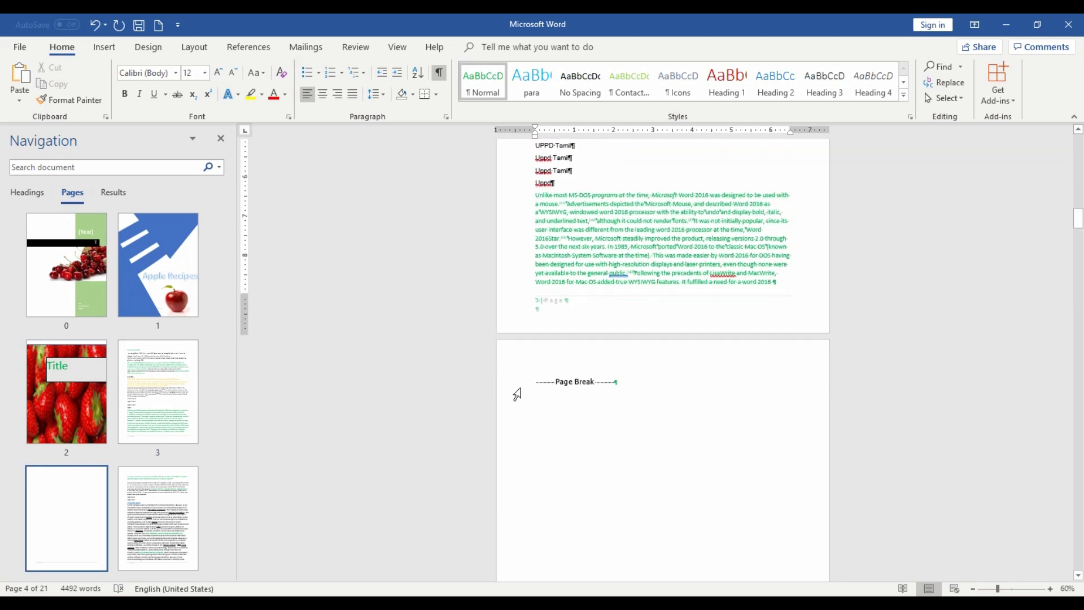
left_click(517, 394)
key("Delete")
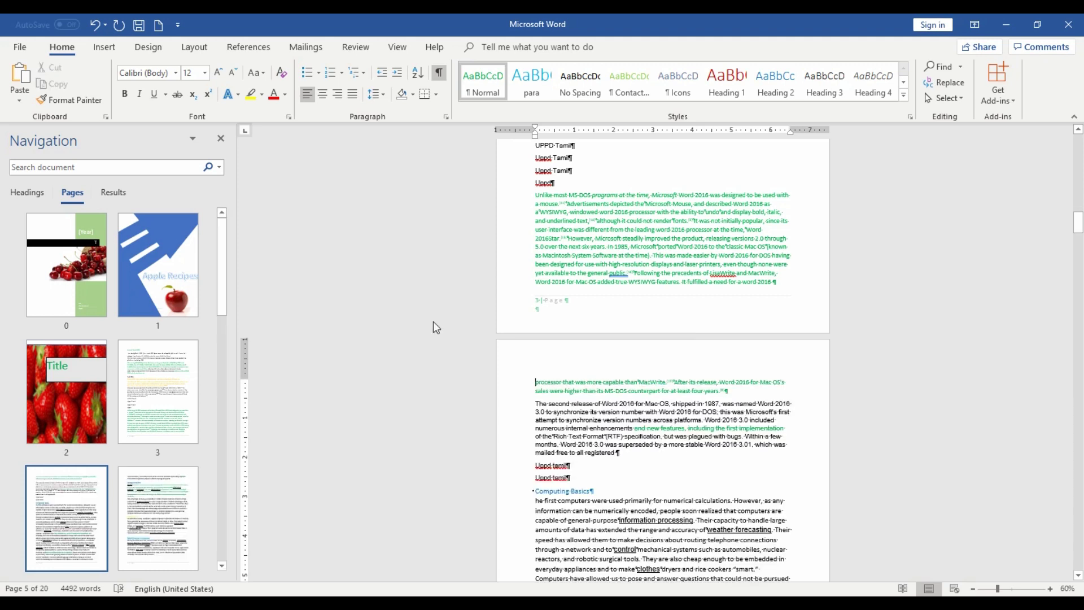
Step: Delete the page break on empty page 16 to remove that page
scroll(367, 322, "down", 3)
scroll(124, 408, "down", 3)
scroll(144, 409, "down", 6)
scroll(144, 409, "down", 5)
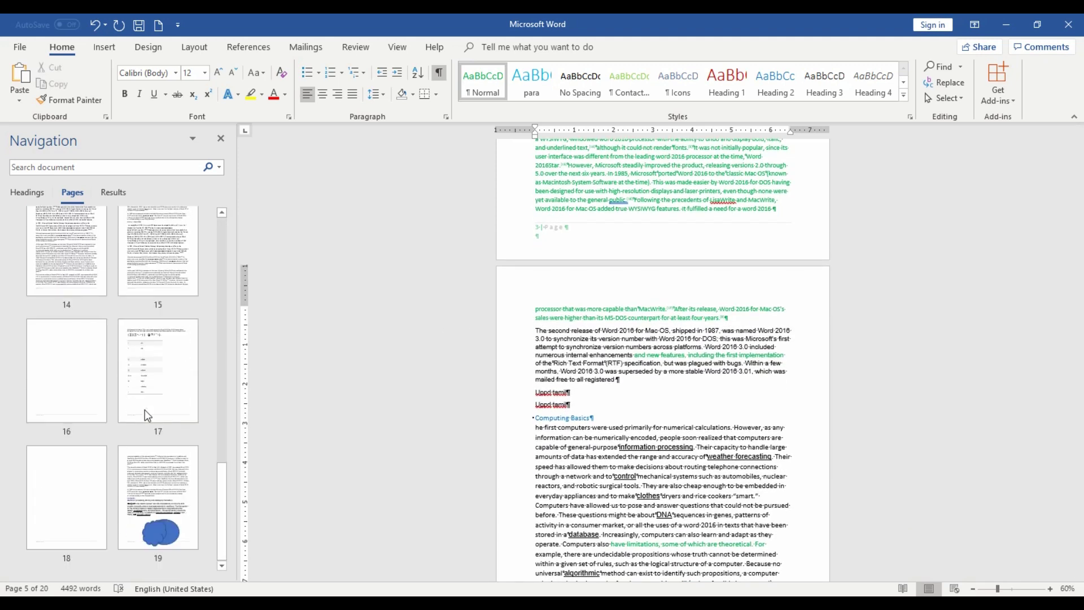
left_click(68, 356)
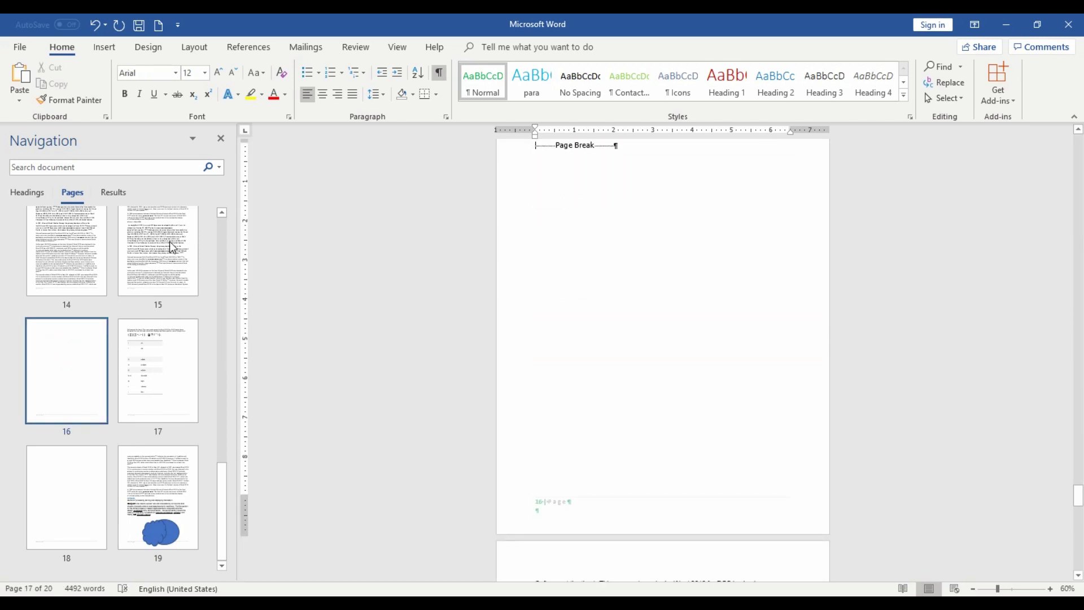
left_click(172, 246)
left_click(93, 354)
scroll(564, 285, "up", 2)
left_click(514, 192)
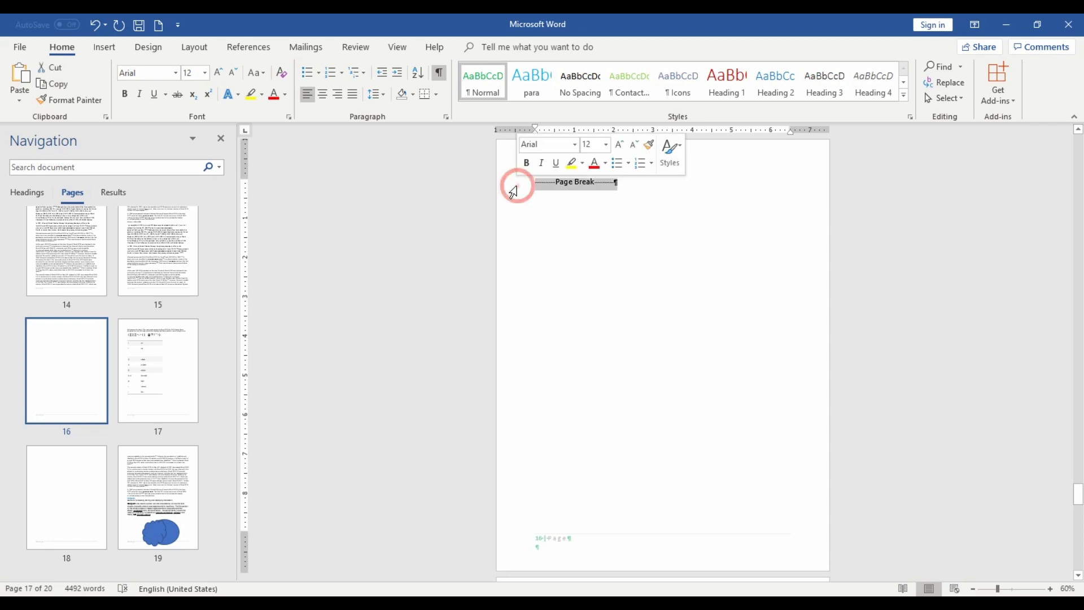
key("Delete")
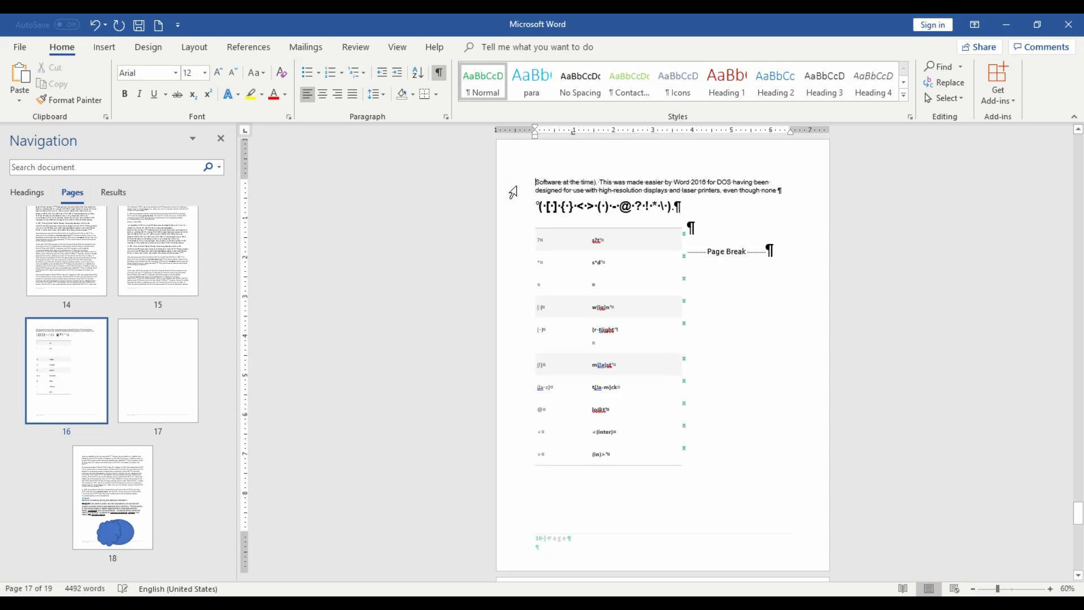
Step: Go to empty page 17 and select its page break
left_click(137, 368)
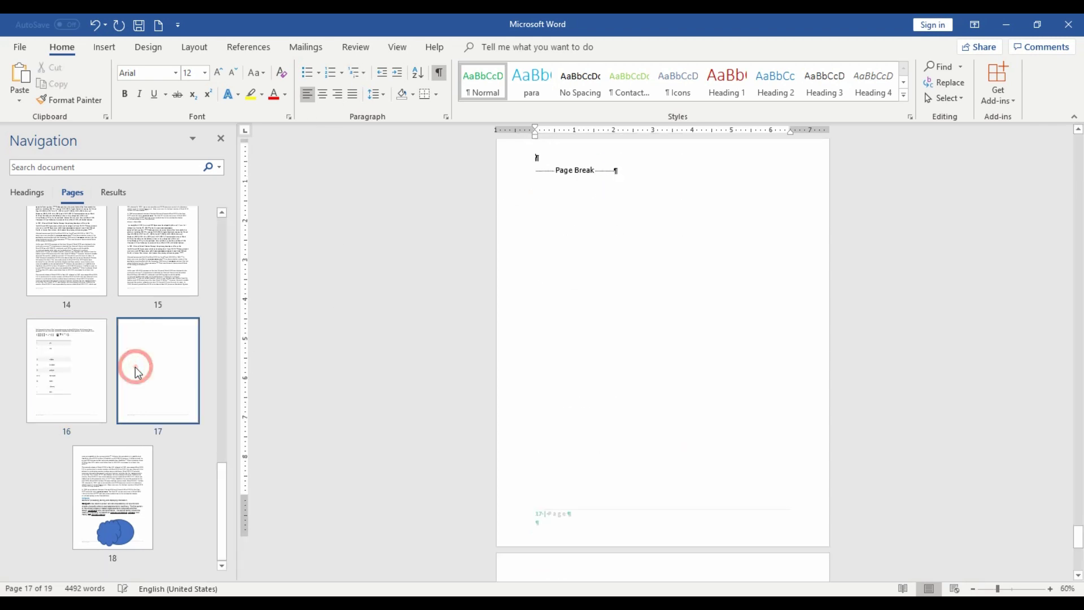
scroll(663, 328, "up", 2)
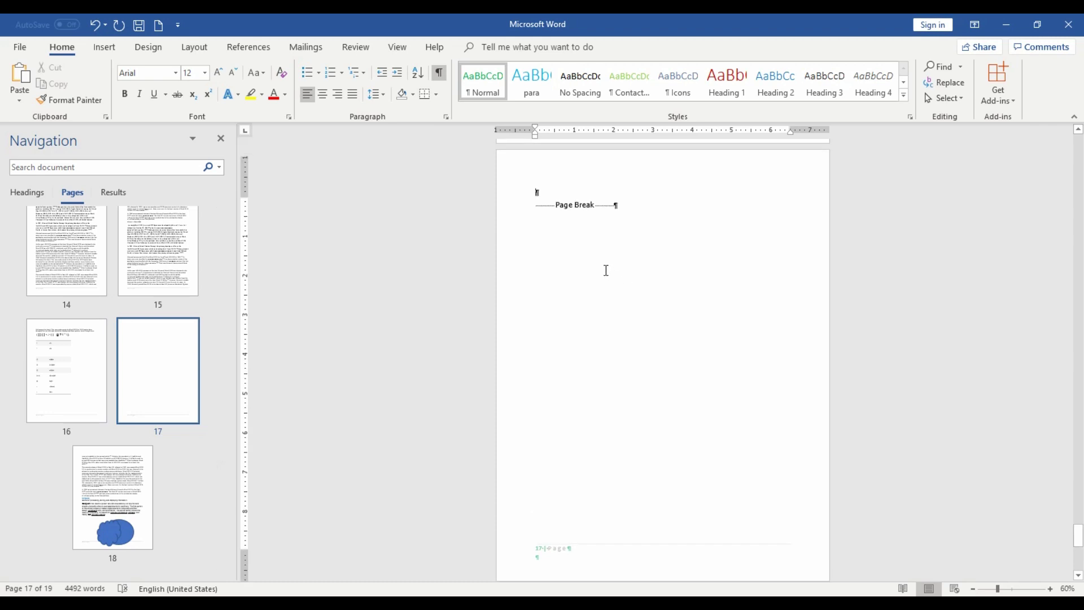
left_click(493, 217)
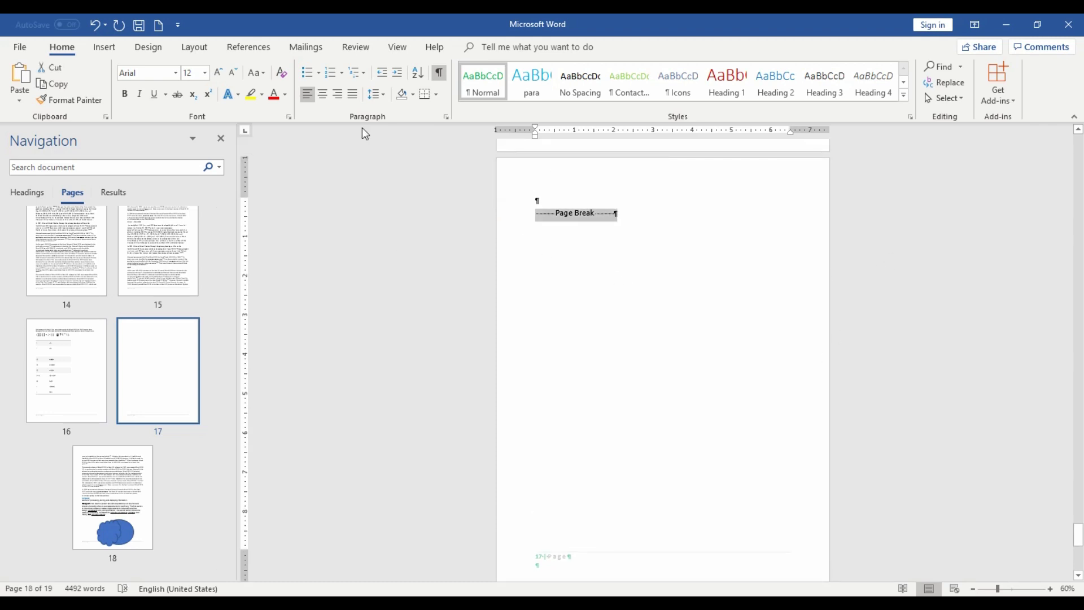
Step: Delete the selected page 17 page break in Draft view, then switch back to Print Layout
left_click(397, 48)
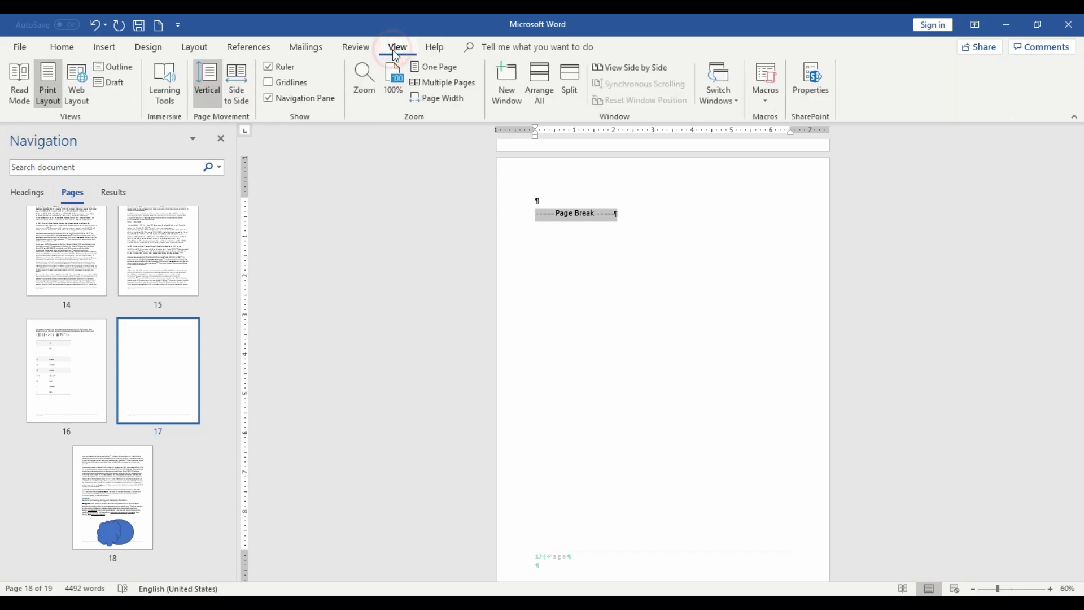
left_click(110, 83)
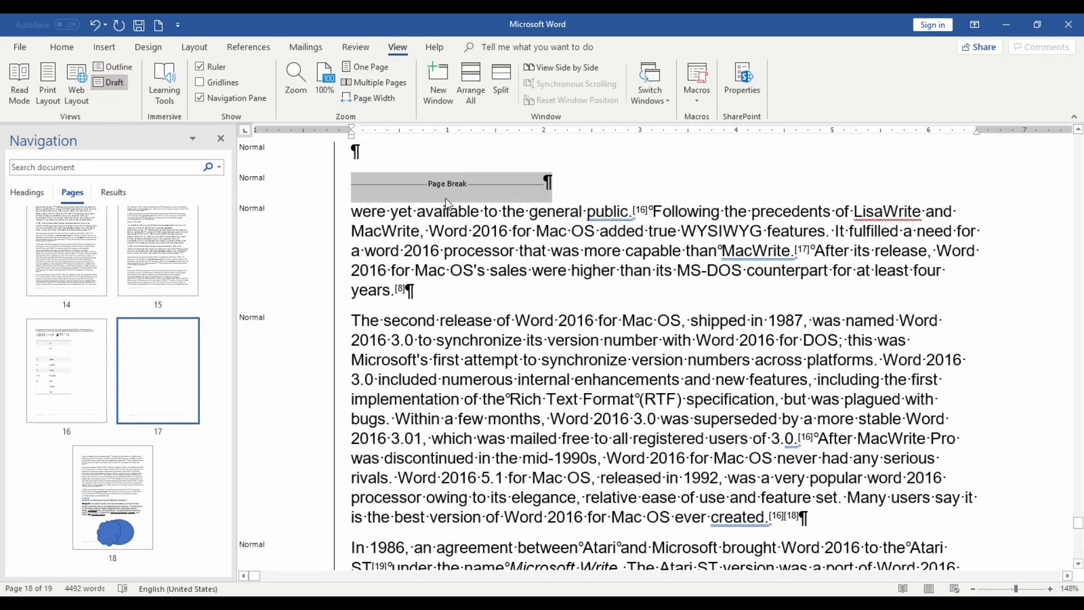
key("Delete")
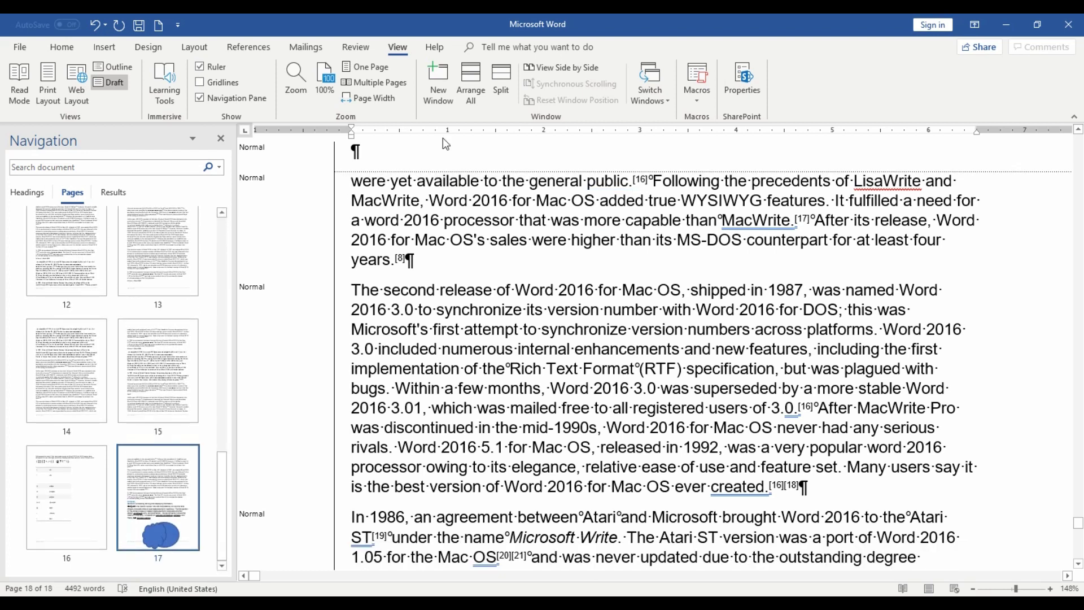
key("ctrl+alt+p")
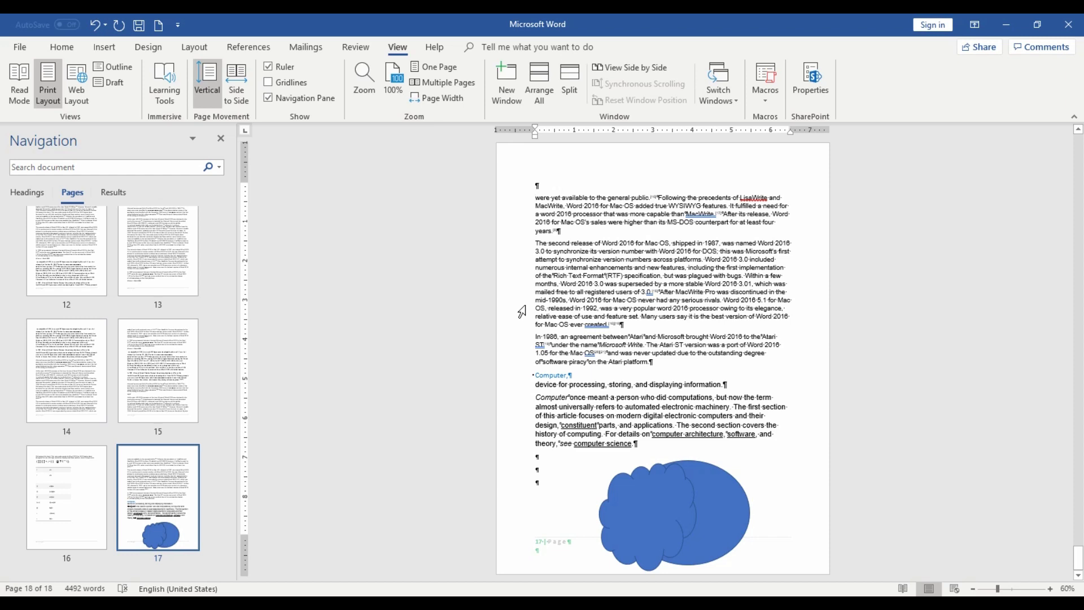
Step: Jump to the Apple Recipes cover page, then to the last page, page 27
scroll(130, 328, "up", 15)
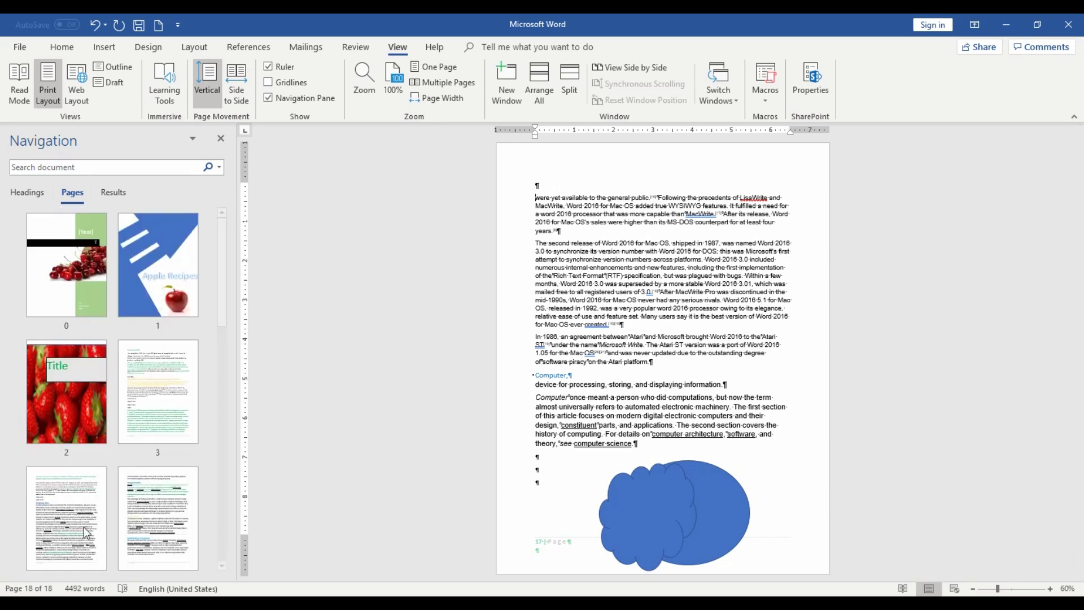
left_click(149, 296)
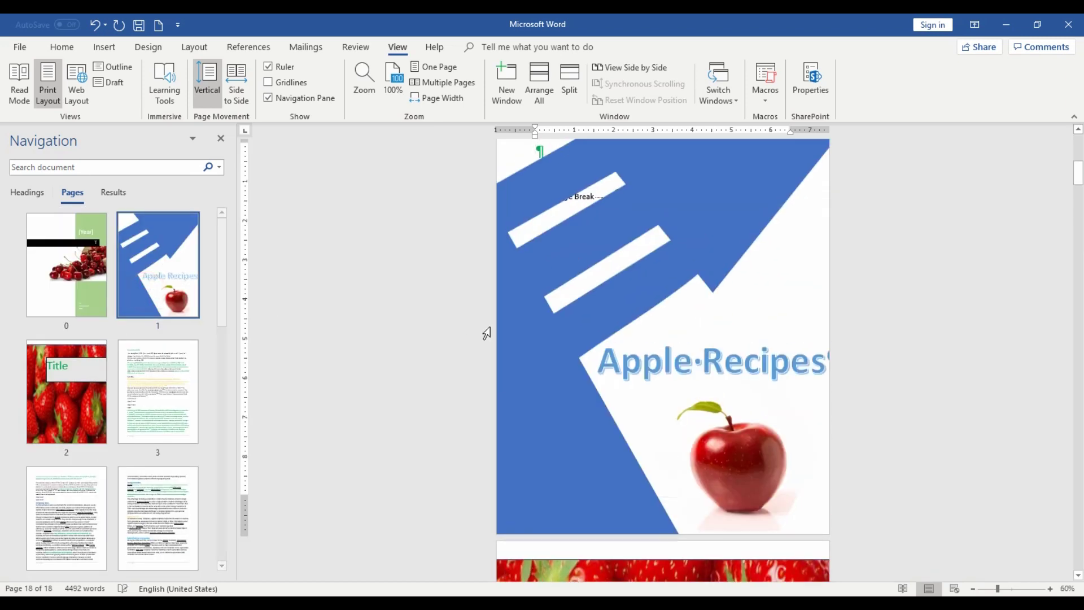
scroll(556, 310, "down", 3)
scroll(600, 273, "down", 2)
scroll(599, 274, "down", 3)
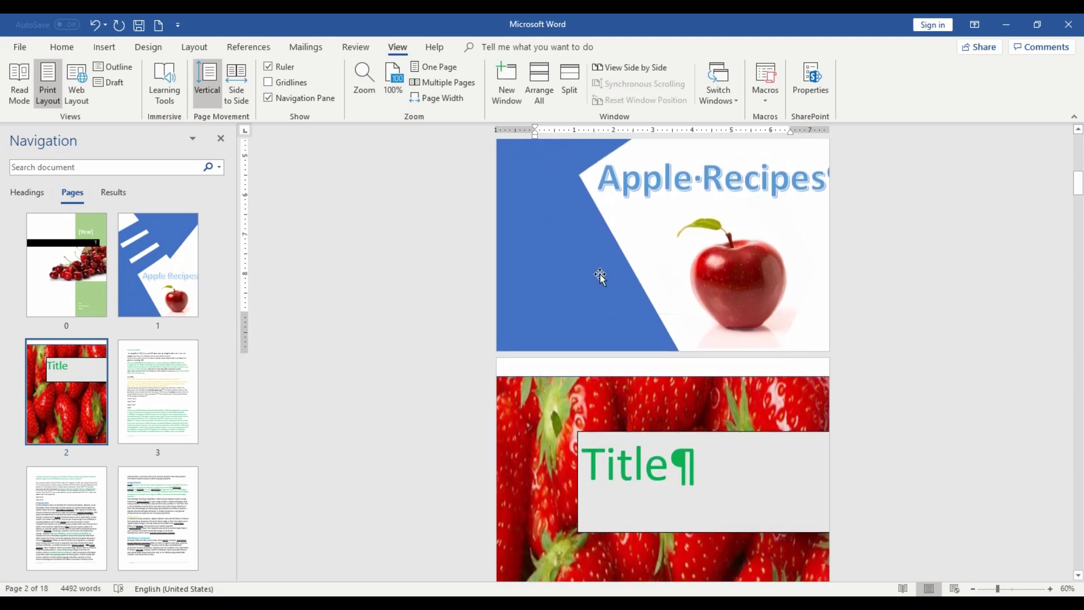
scroll(602, 276, "down", 2, "ctrl")
scroll(604, 280, "down", 1, "ctrl")
scroll(603, 281, "down", 2, "ctrl")
left_click(671, 369)
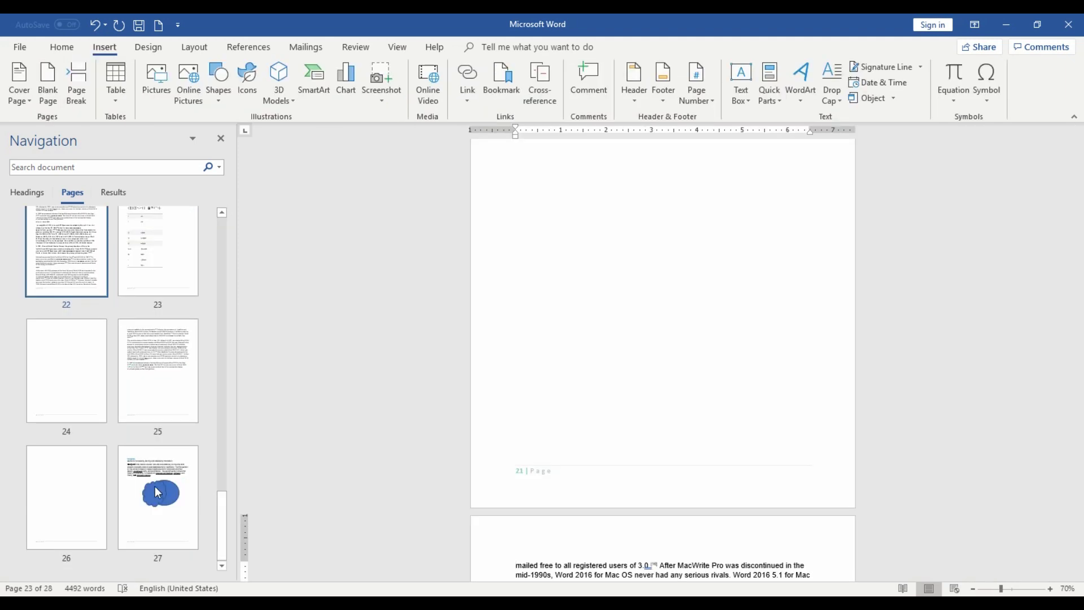
left_click(156, 487)
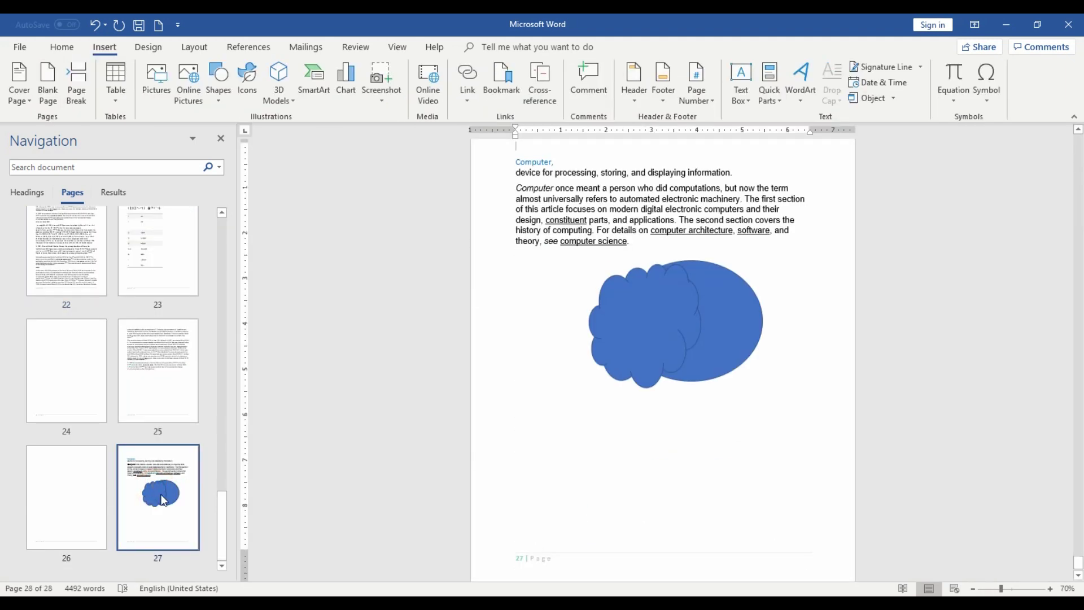